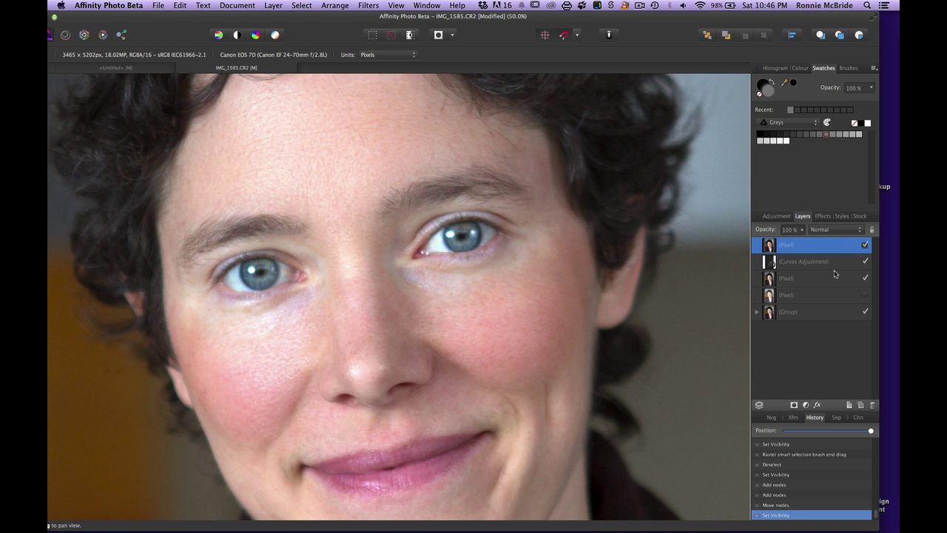
# Compare the woman's portrait with and without its top pixel layer, up close and zoomed out
pyautogui.click(865, 246)
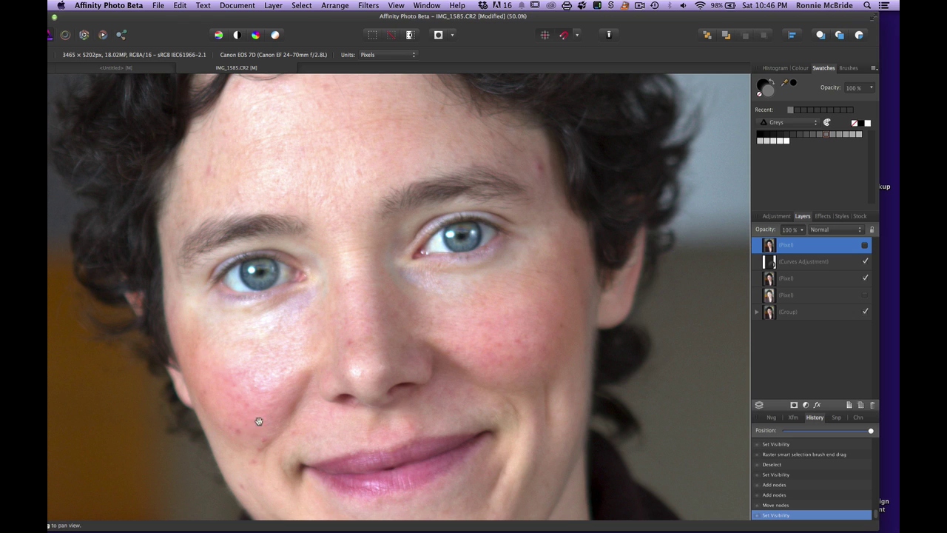
pyautogui.press('super+minus')
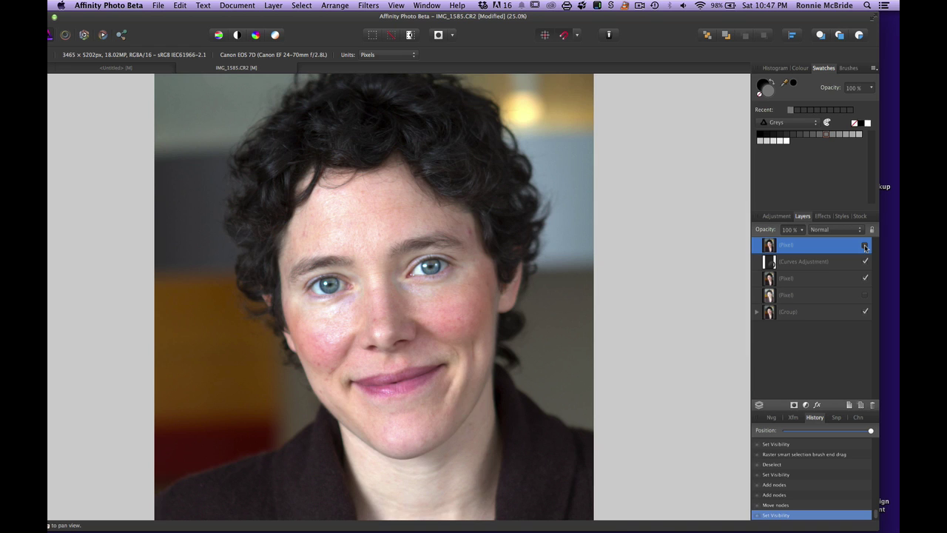
pyautogui.press('super+plus')
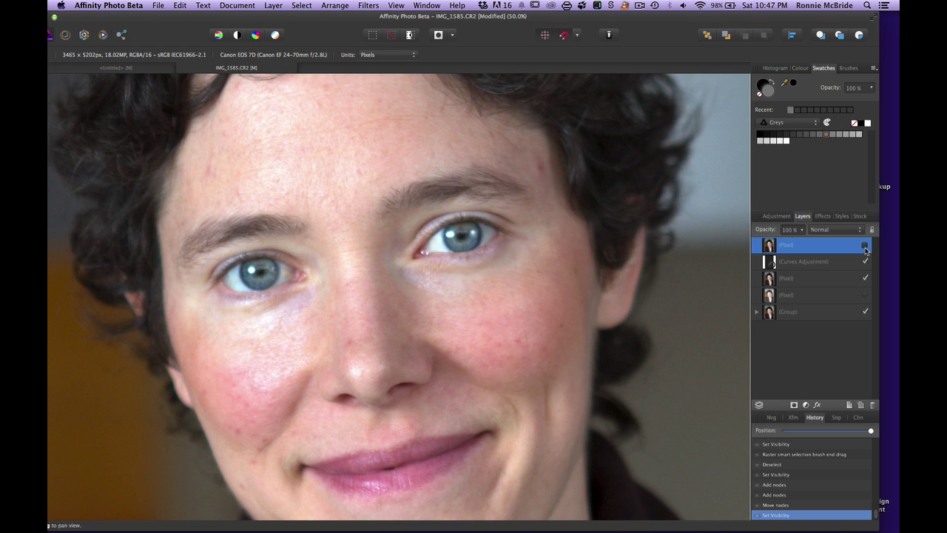
pyautogui.click(866, 246)
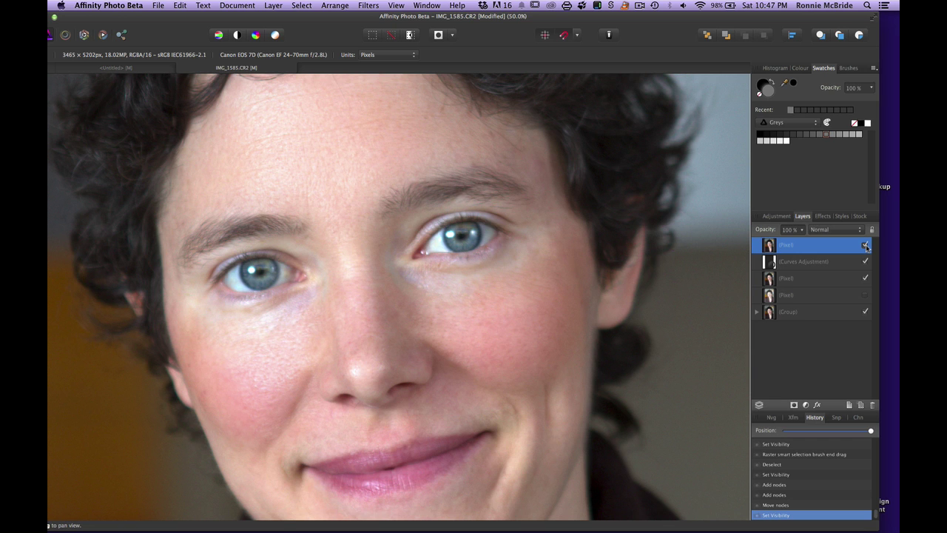
pyautogui.press('super+minus')
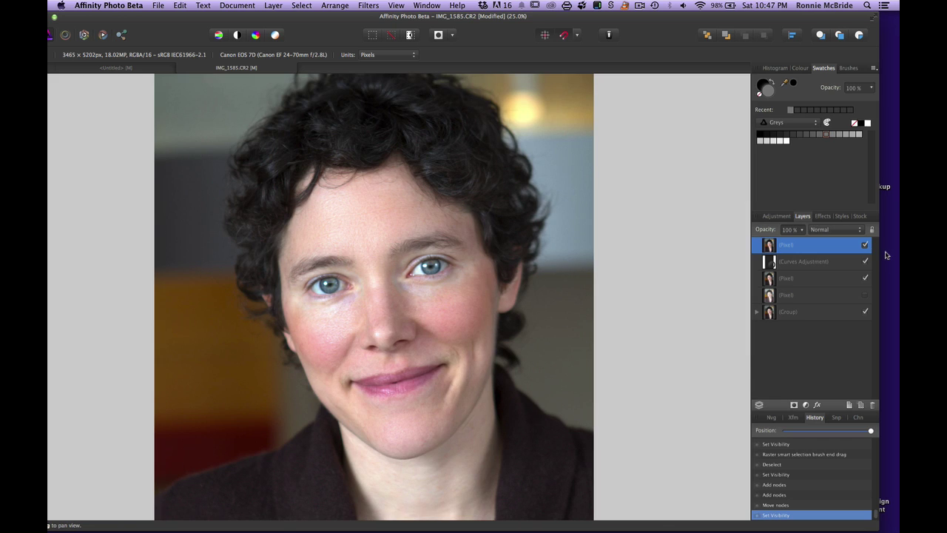
# Switch to the untitled elephant-eye document and compare the image with its top pixel layer shown and hidden
pyautogui.click(157, 71)
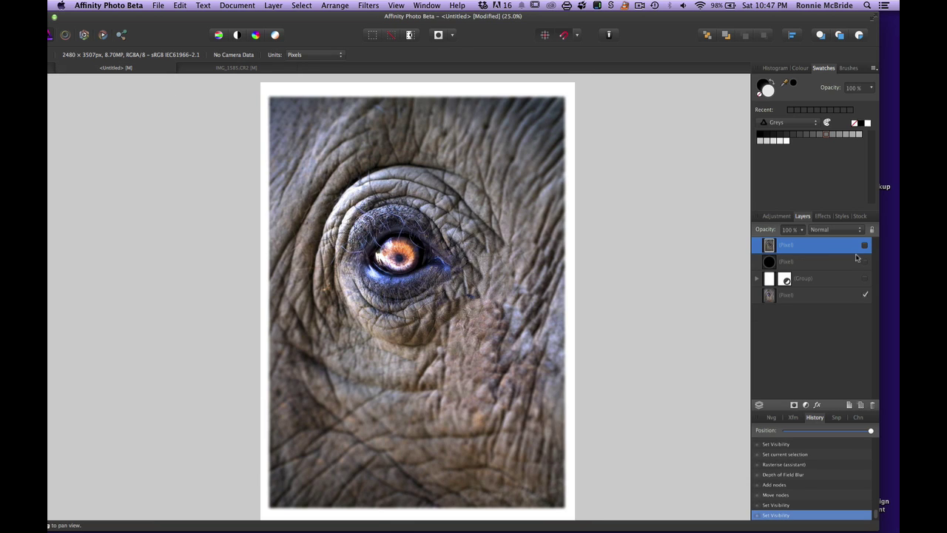
pyautogui.press('super+equal')
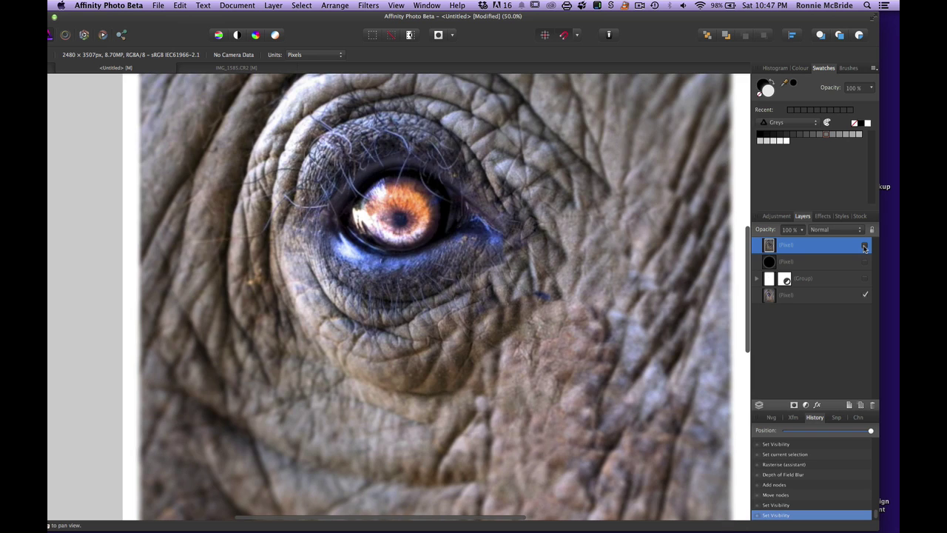
pyautogui.press('super+0')
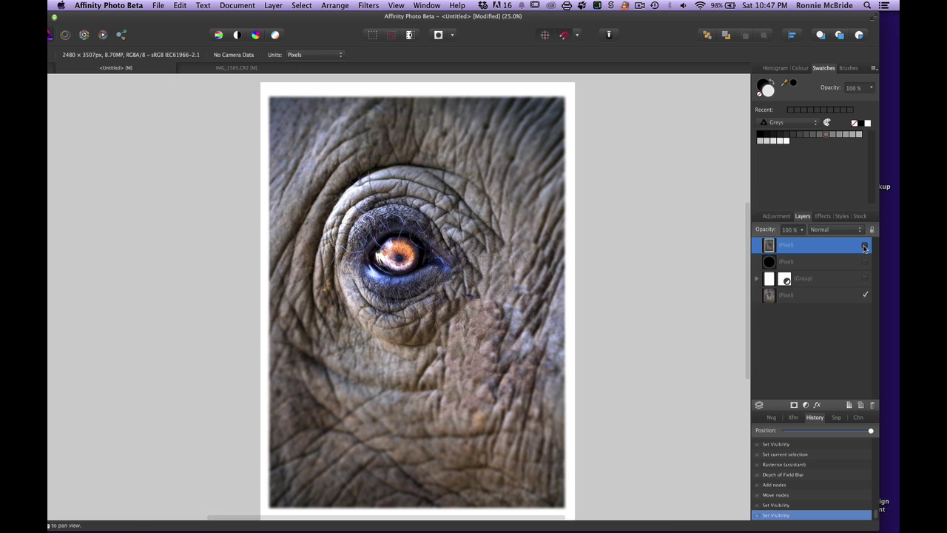
pyautogui.click(865, 246)
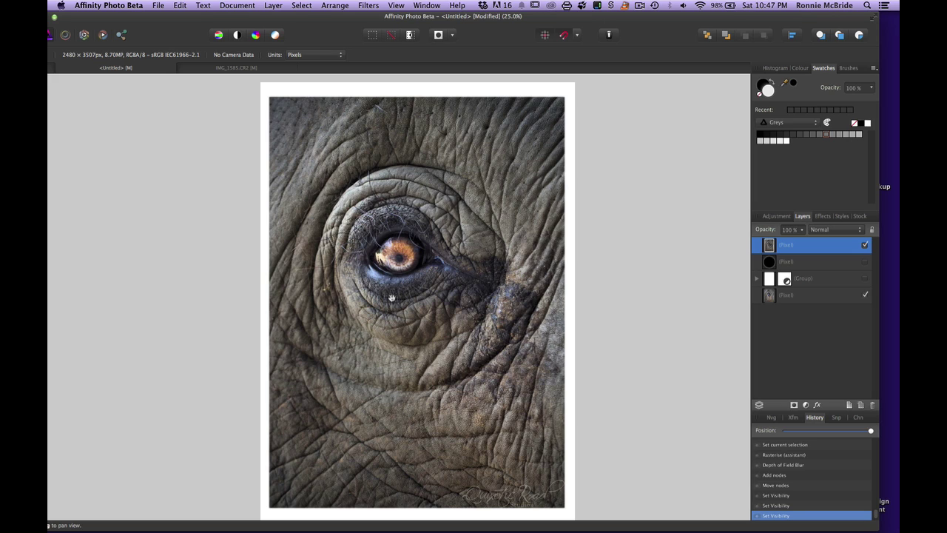
pyautogui.click(864, 245)
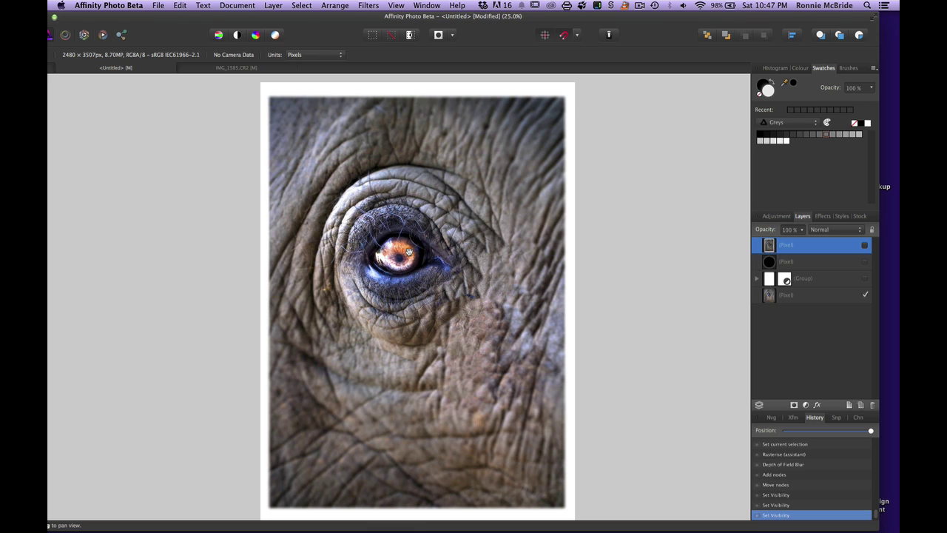
# Return to the IMG_1585.CR2 document, close the Pictures folder window behind it, and reposition the editor window to expose its tools
pyautogui.click(259, 69)
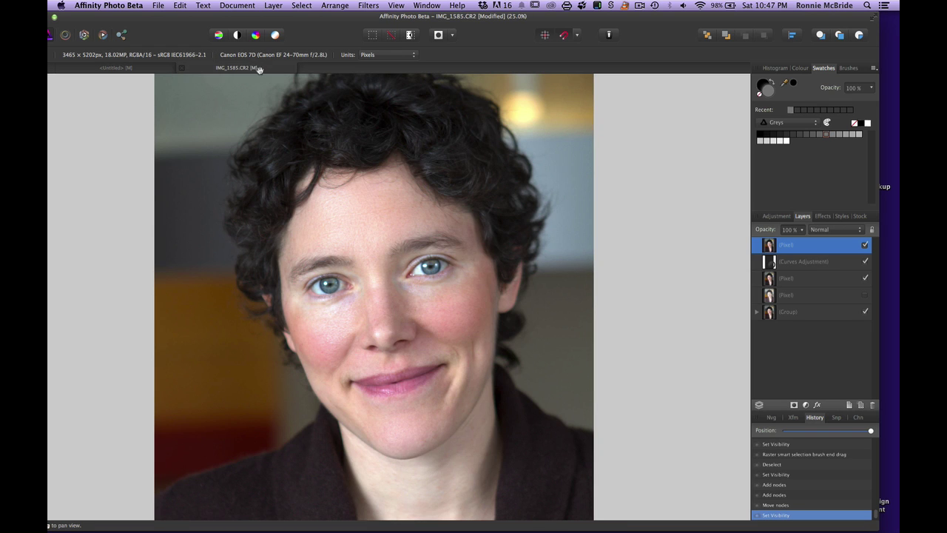
pyautogui.moveTo(323, 28); pyautogui.dragTo(323, 86)
pyautogui.moveTo(499, 87); pyautogui.dragTo(487, 59)
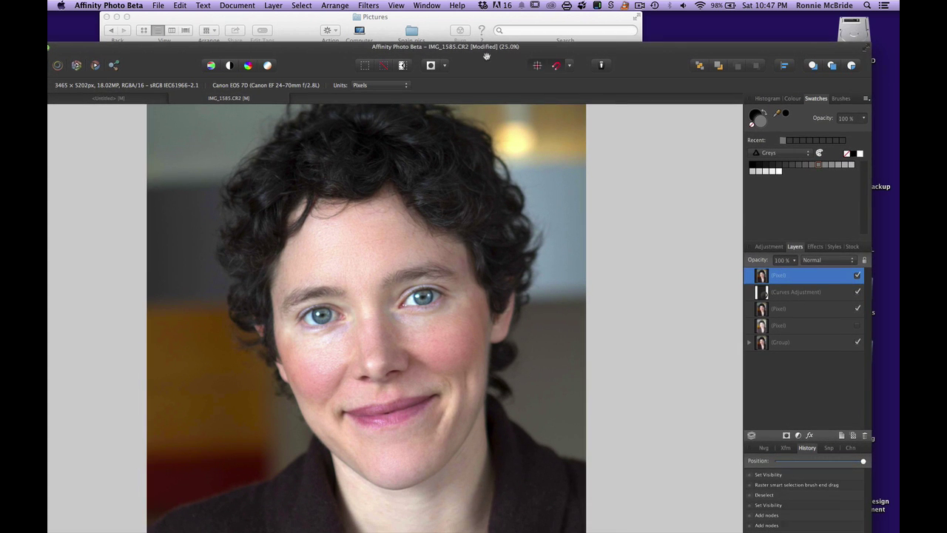
pyautogui.click(107, 18)
pyautogui.click(116, 16)
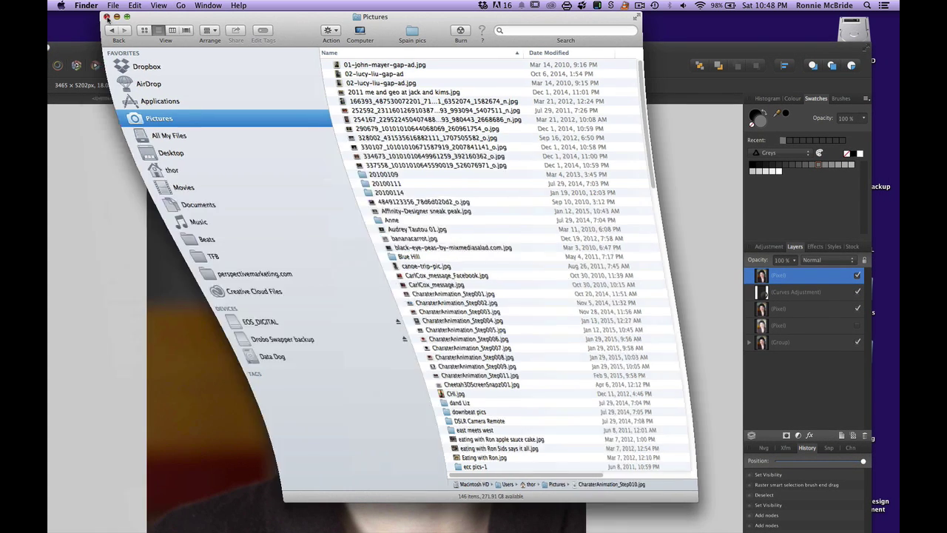
pyautogui.moveTo(331, 56); pyautogui.dragTo(372, 23)
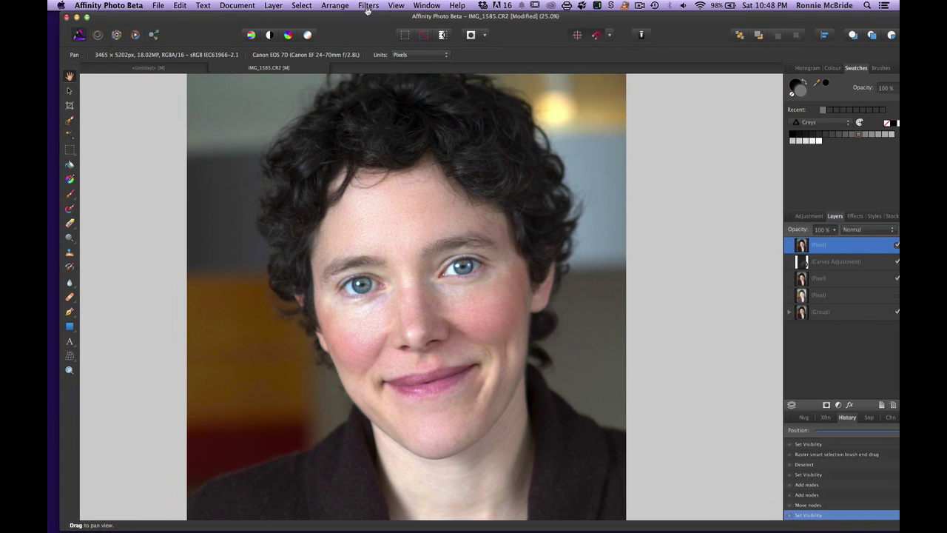
# Open the raw photo IMG_0445.CR2 from the Demo Images folder in the Media Browser as a new document
pyautogui.click(369, 5)
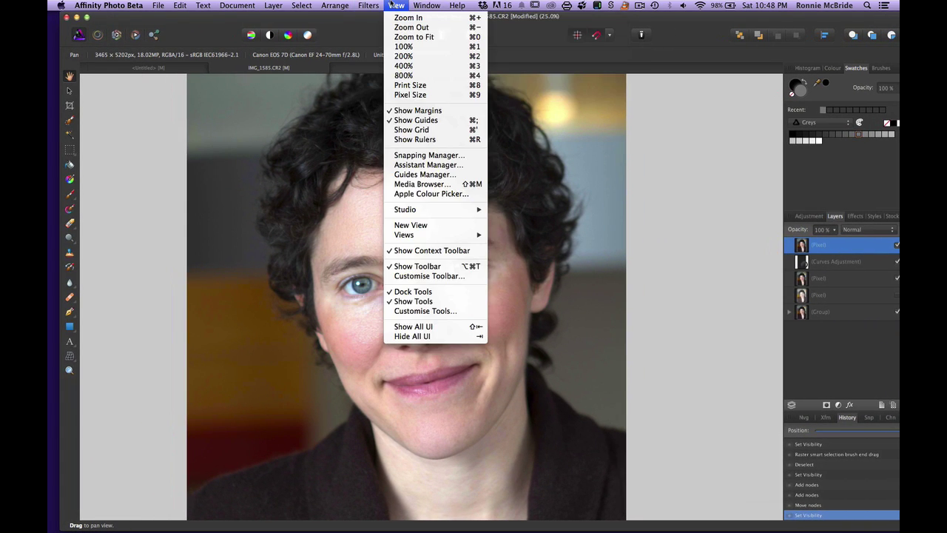
pyautogui.moveTo(391, 5)
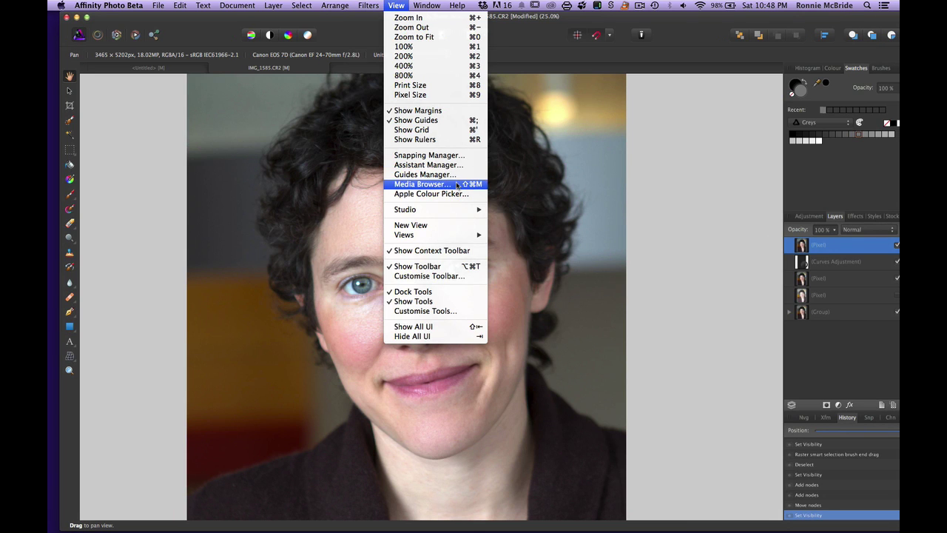
pyautogui.click(421, 184)
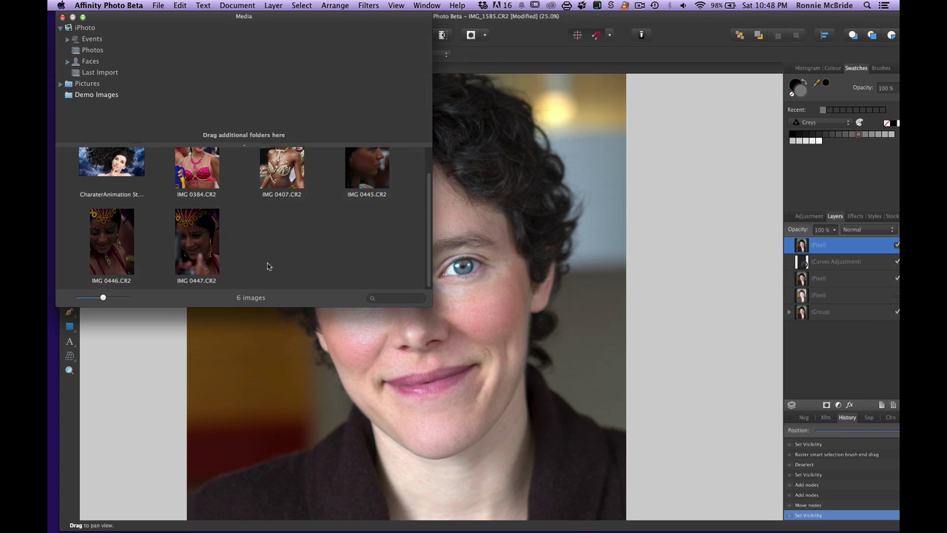
pyautogui.click(369, 171)
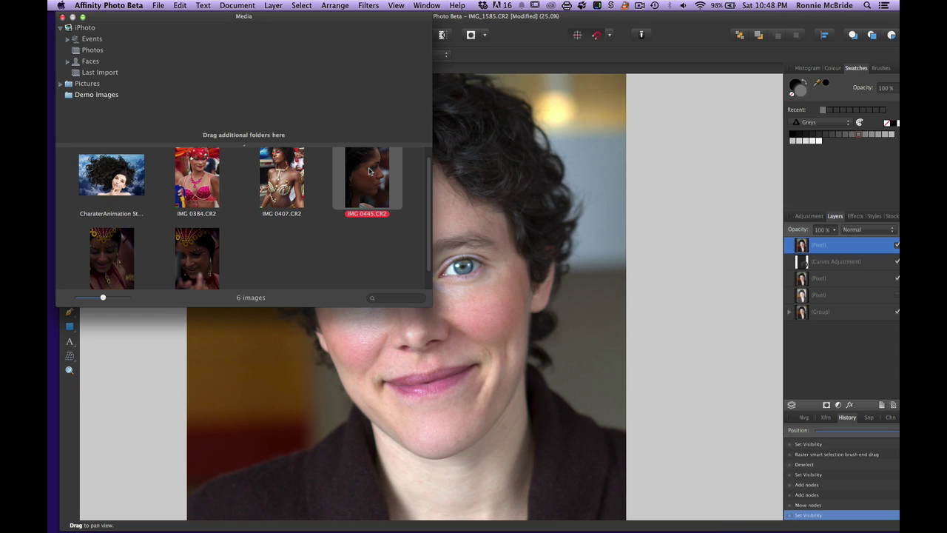
pyautogui.moveTo(369, 174); pyautogui.dragTo(709, 200)
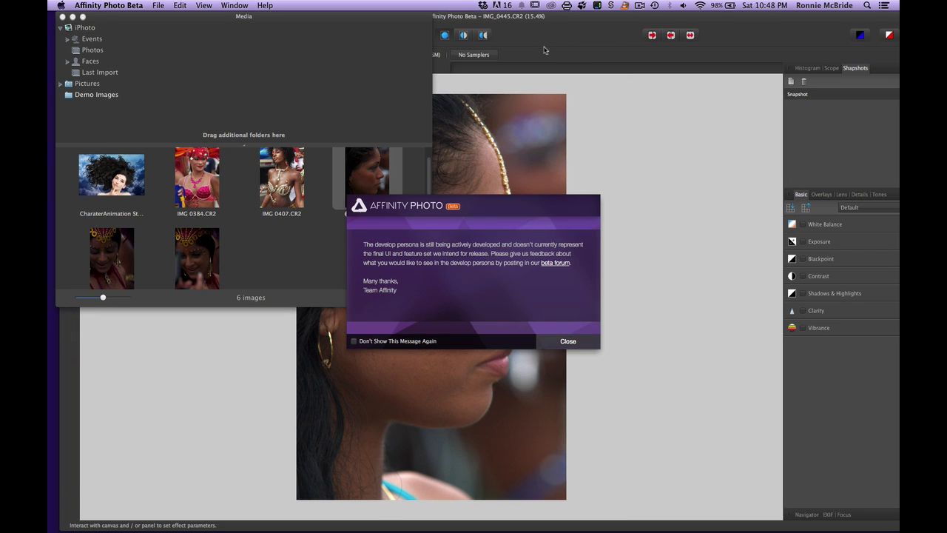
# Close the Media Browser and the develop persona notice, and fit the editor window to the screen
pyautogui.click(63, 17)
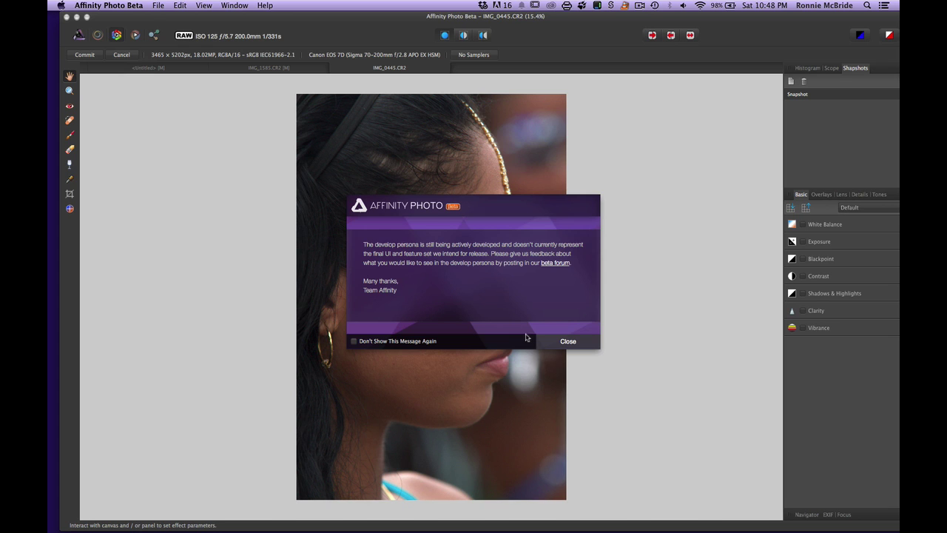
pyautogui.click(563, 341)
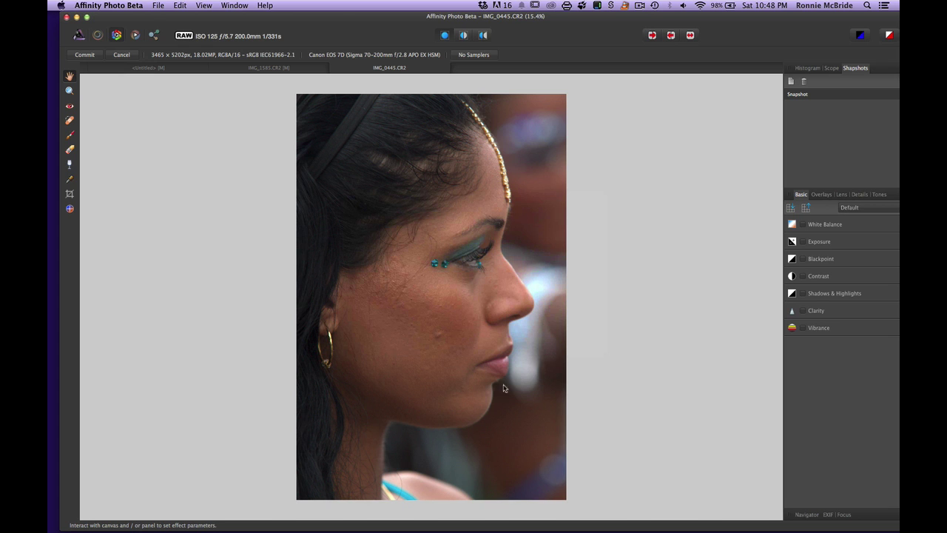
pyautogui.doubleClick(559, 16)
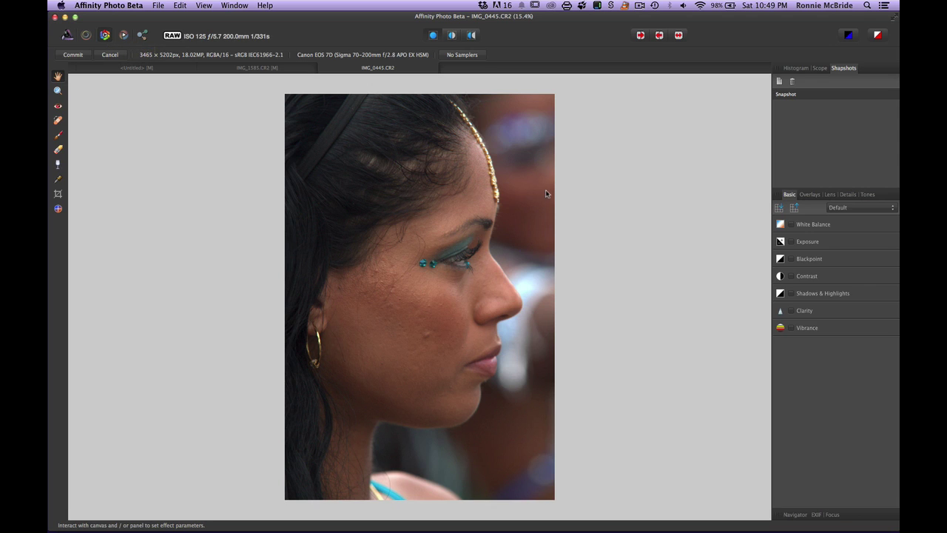
# Enable the White Balance, Exposure, Contrast and Clarity adjustments and set Exposure to 5%
pyautogui.click(793, 225)
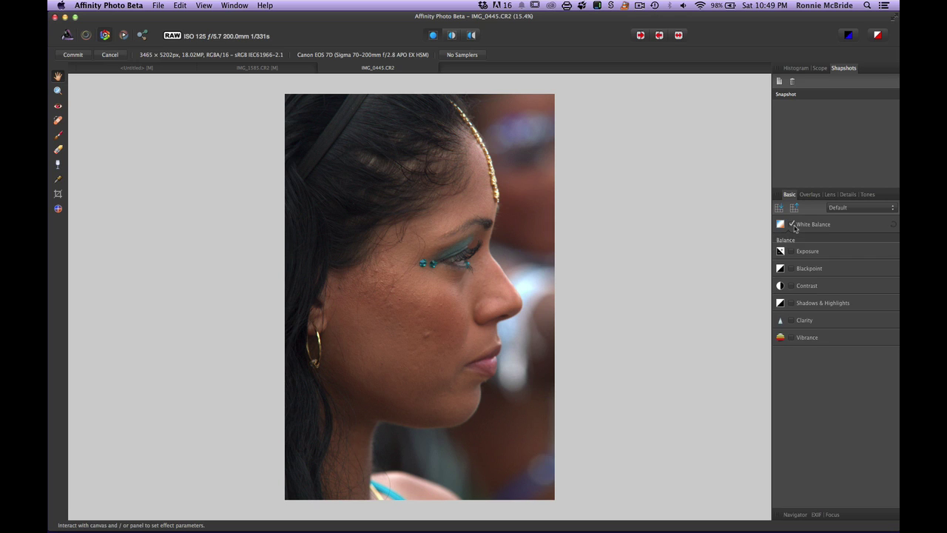
pyautogui.click(793, 267)
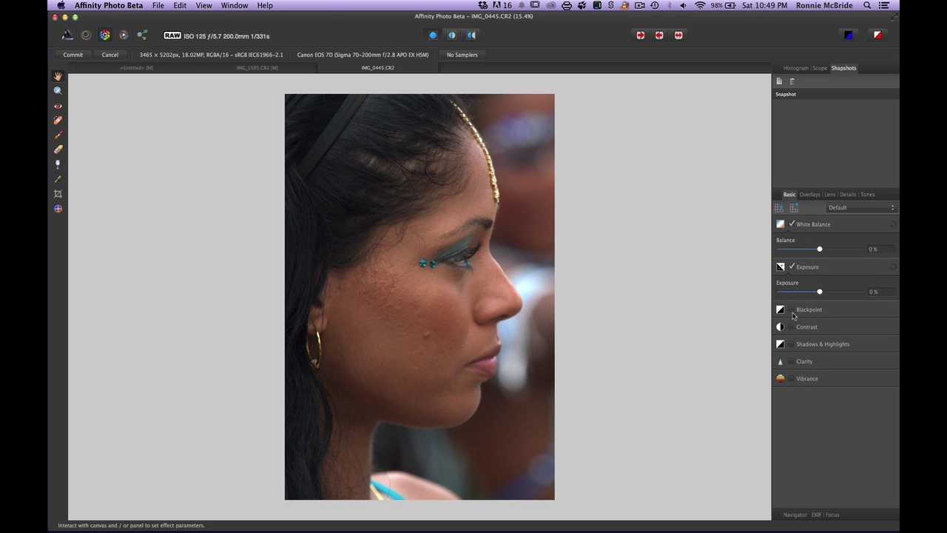
pyautogui.click(792, 326)
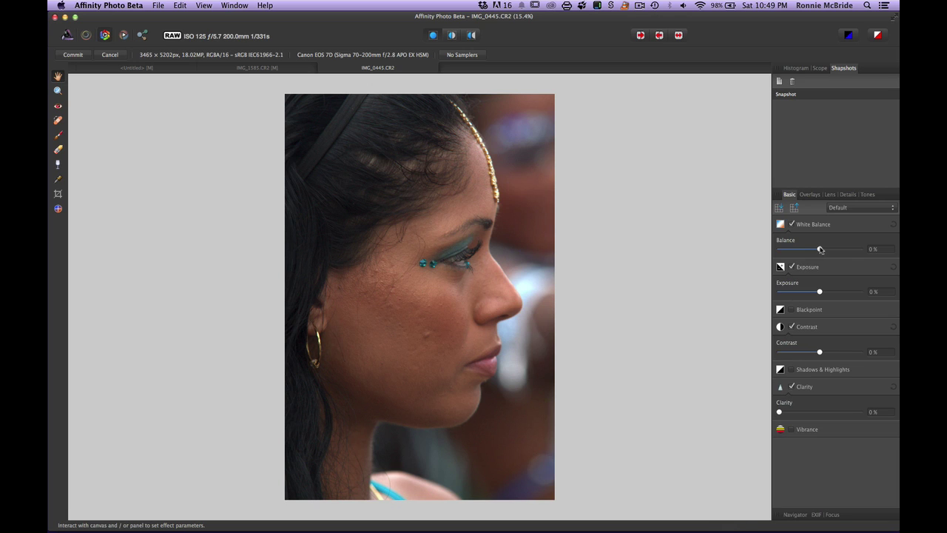
pyautogui.moveTo(819, 293); pyautogui.dragTo(823, 293)
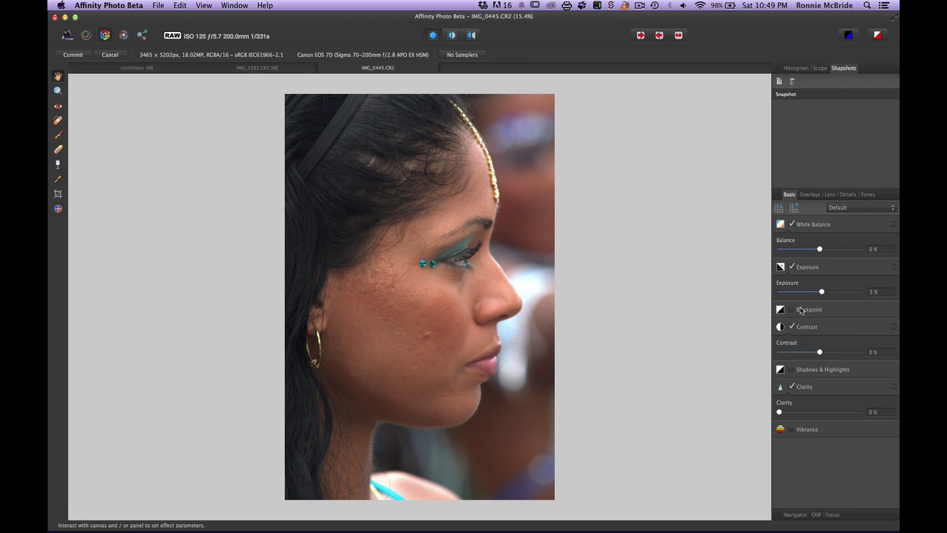
# Enable Blackpoint with Black at 1%, and set Contrast to 2% and the white balance to -1%
pyautogui.click(791, 311)
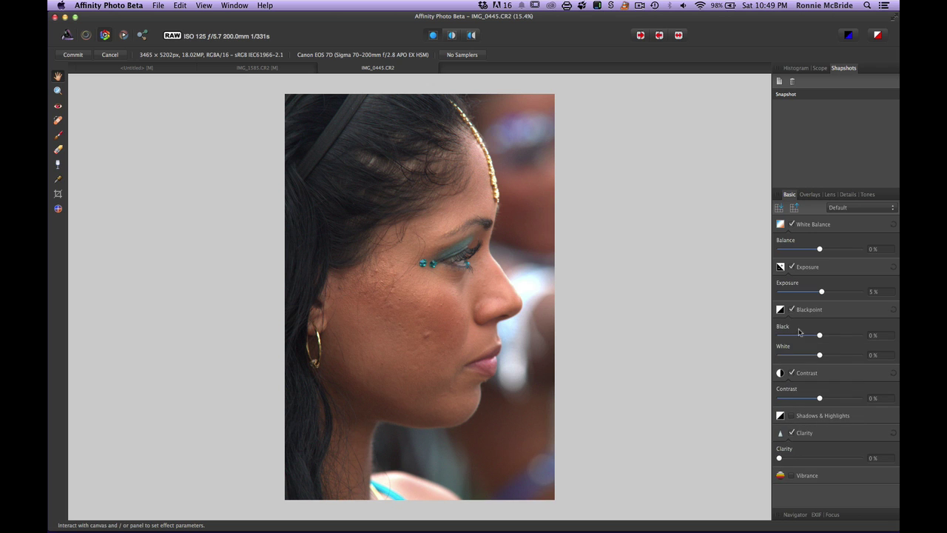
pyautogui.moveTo(820, 336); pyautogui.dragTo(821, 337)
pyautogui.moveTo(821, 400); pyautogui.dragTo(820, 398)
pyautogui.moveTo(820, 251); pyautogui.dragTo(817, 252)
# Set Clarity to 35%, and enable Vibrance at 36%
pyautogui.moveTo(786, 458); pyautogui.dragTo(807, 455)
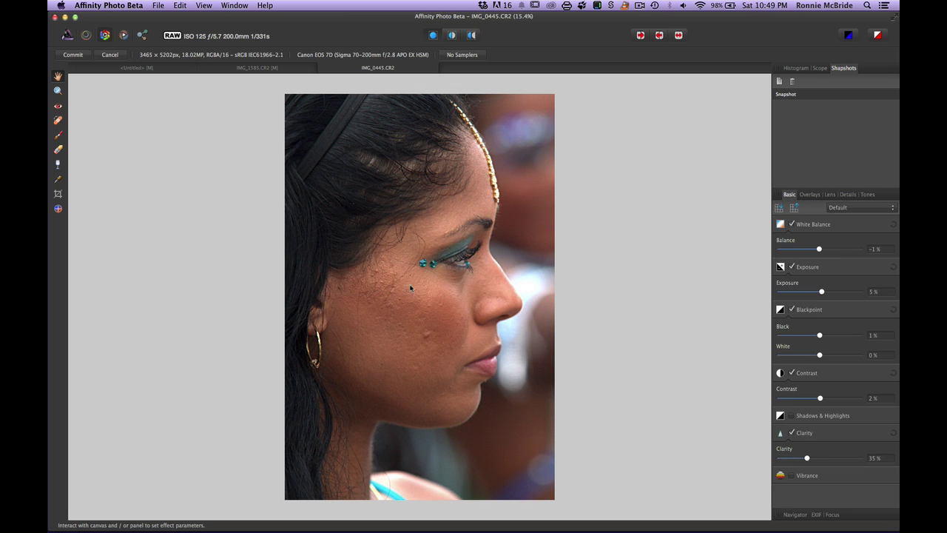
pyautogui.click(792, 475)
pyautogui.moveTo(818, 501); pyautogui.dragTo(832, 501)
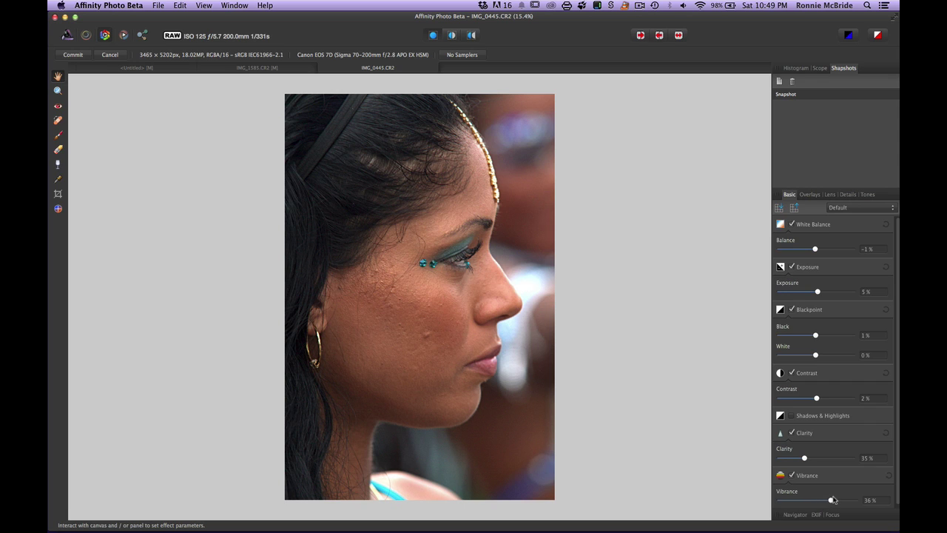
# Review the Lens, Details and Tones develop settings, and return to the Basic adjustments
pyautogui.click(830, 195)
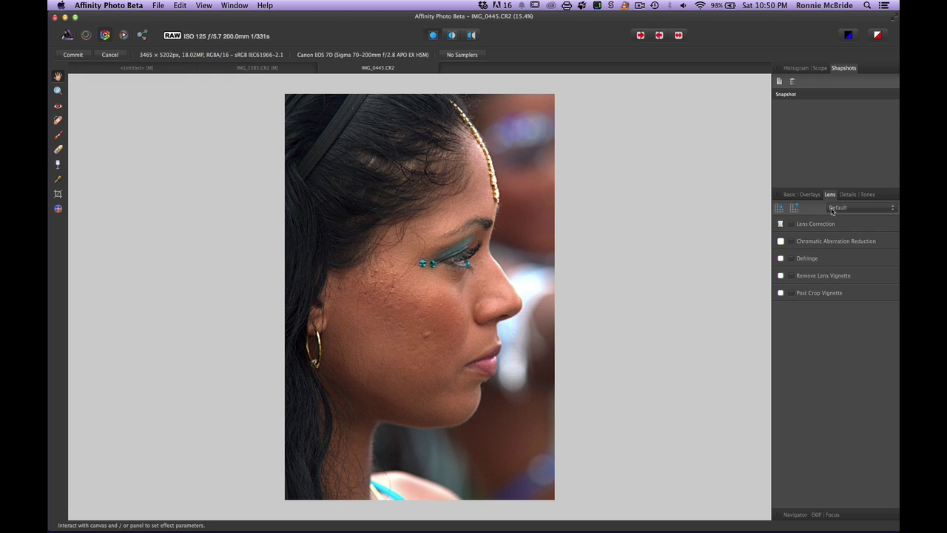
pyautogui.click(848, 194)
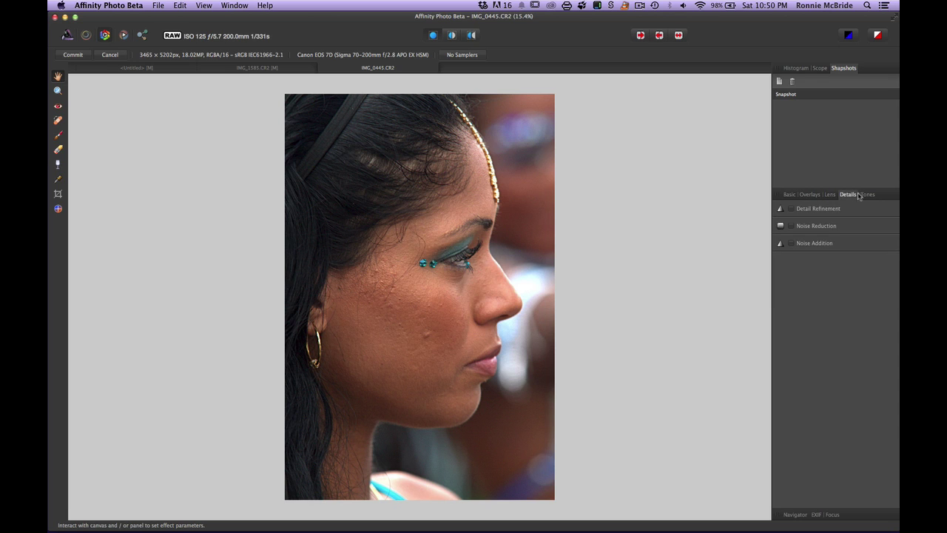
pyautogui.click(867, 194)
pyautogui.click(848, 195)
pyautogui.click(789, 195)
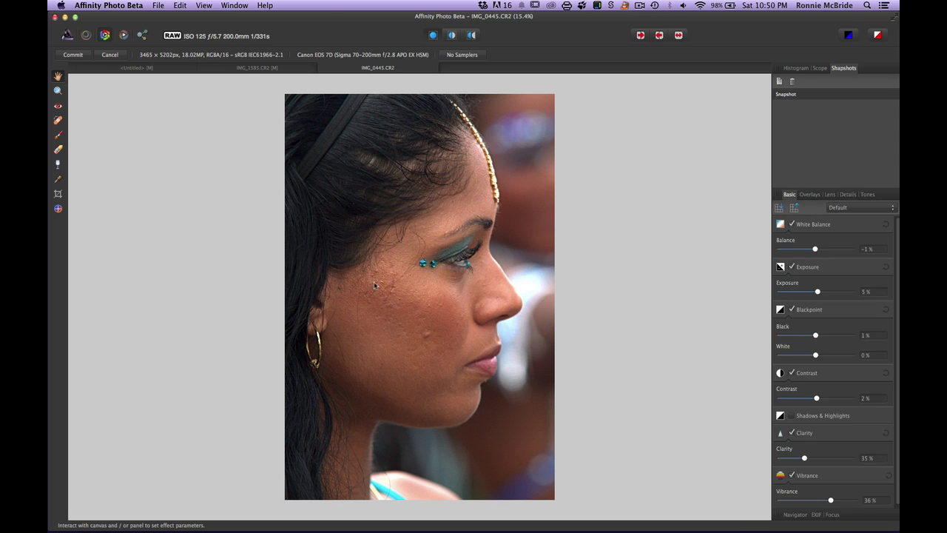
# Commit the raw development of IMG_0445.CR2 to continue editing it in the photo workspace
pyautogui.click(74, 57)
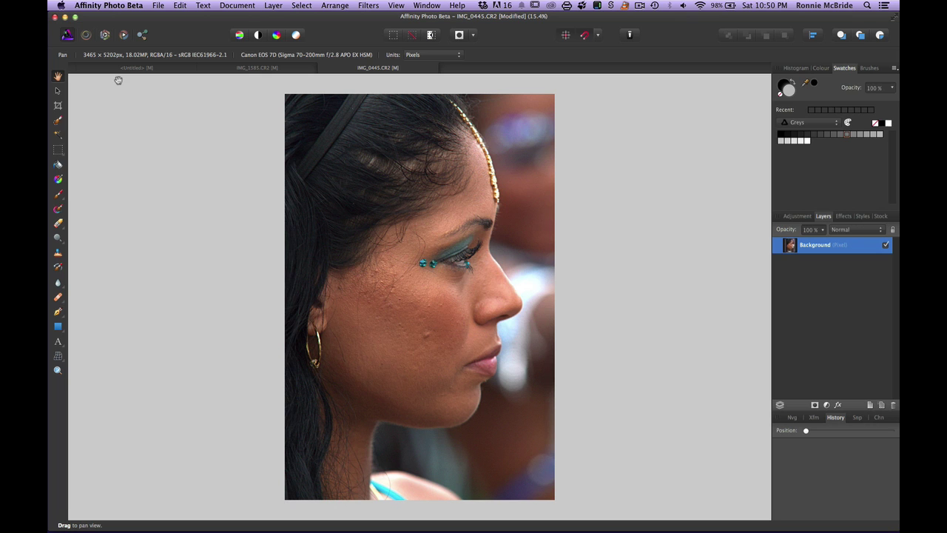
pyautogui.moveTo(208, 186); pyautogui.dragTo(231, 186)
pyautogui.scroll(3, 230, 186)
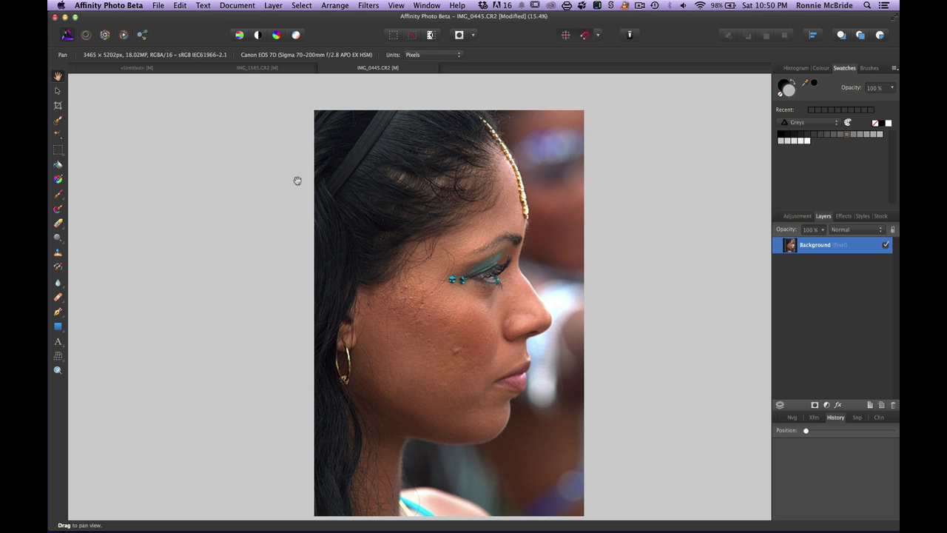
# Apply Frequency Separation to the Background layer with a radius of 20.5 px
pyautogui.click(364, 6)
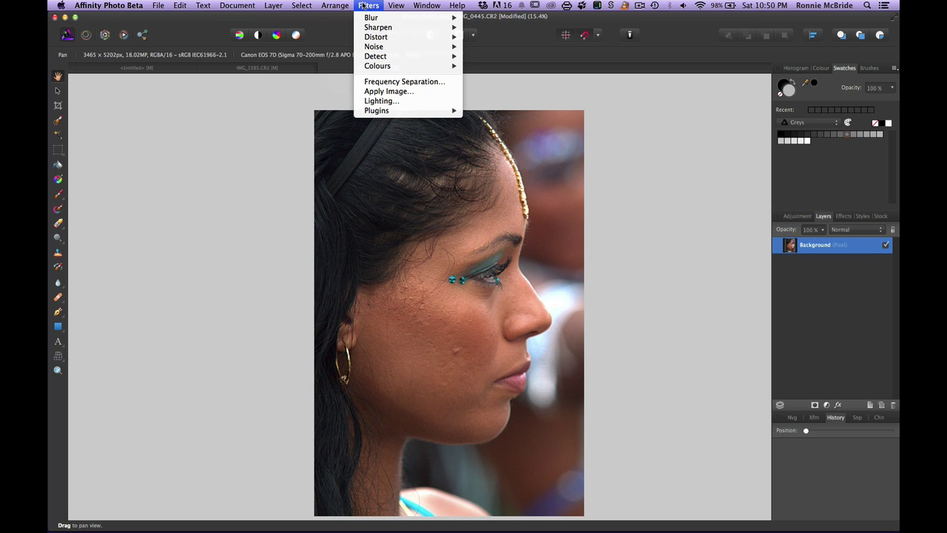
pyautogui.click(404, 81)
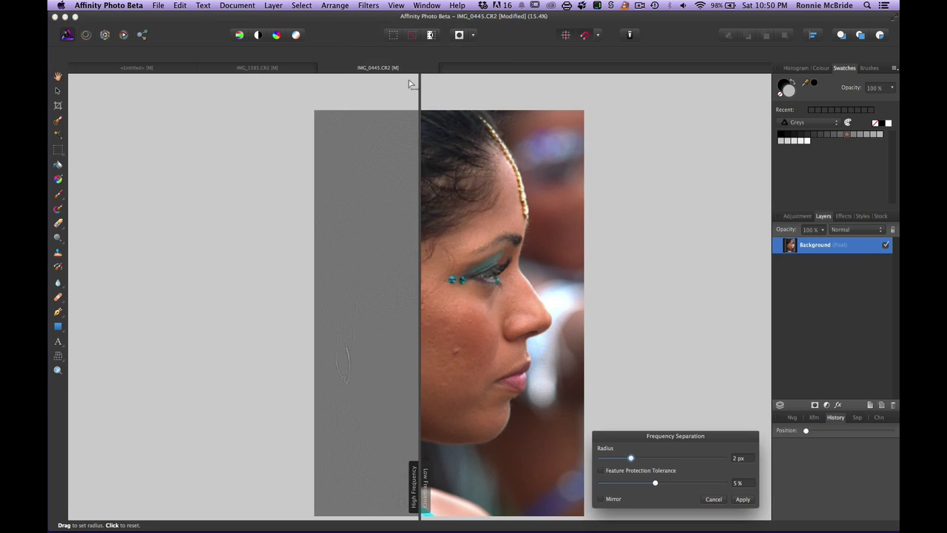
pyautogui.moveTo(418, 168); pyautogui.dragTo(455, 171)
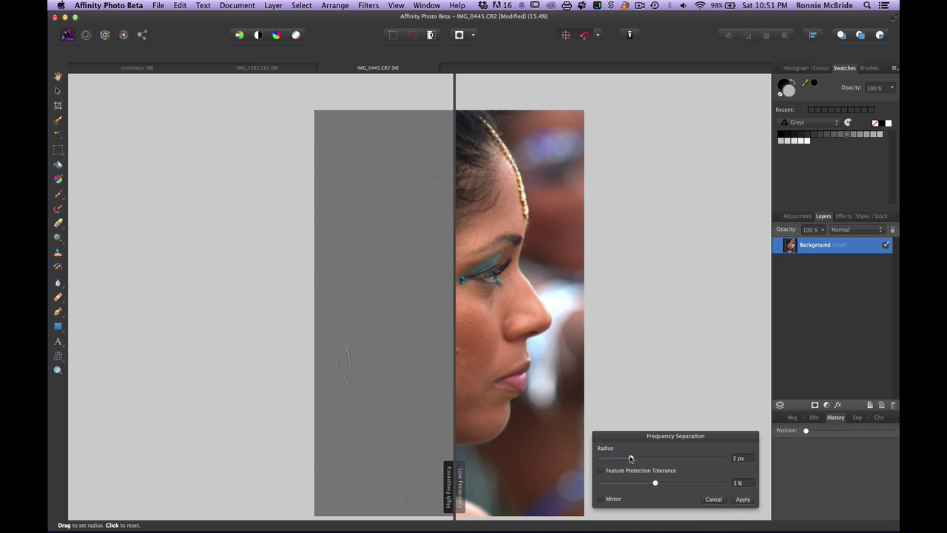
pyautogui.moveTo(631, 459); pyautogui.dragTo(695, 458)
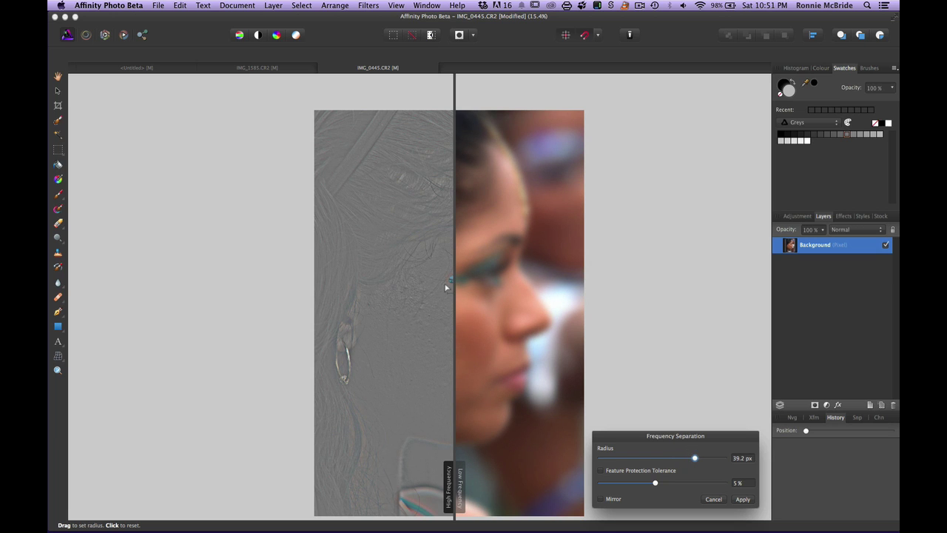
pyautogui.moveTo(453, 281)
pyautogui.mouseDown()
pyautogui.moveTo(540, 279)
pyautogui.moveTo(457, 271)
pyautogui.mouseUp()
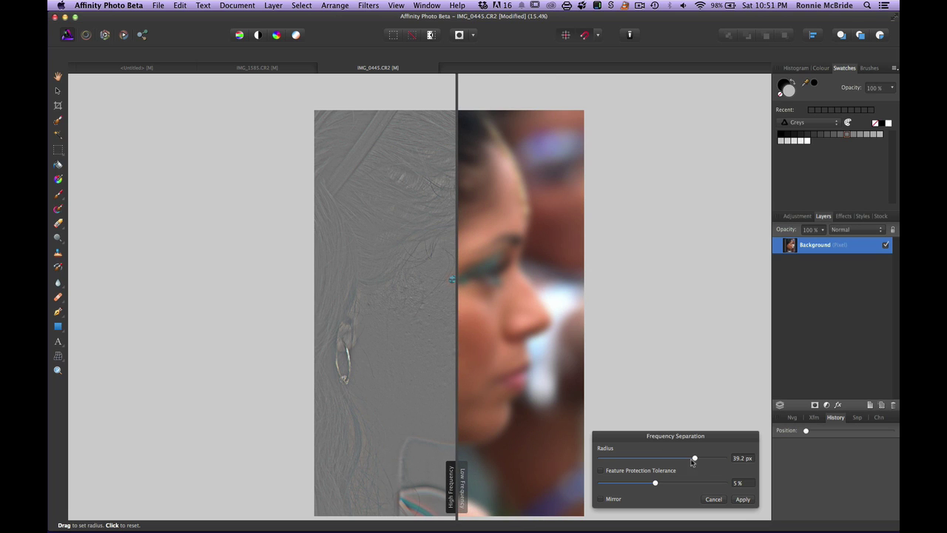
pyautogui.moveTo(696, 459); pyautogui.dragTo(670, 457)
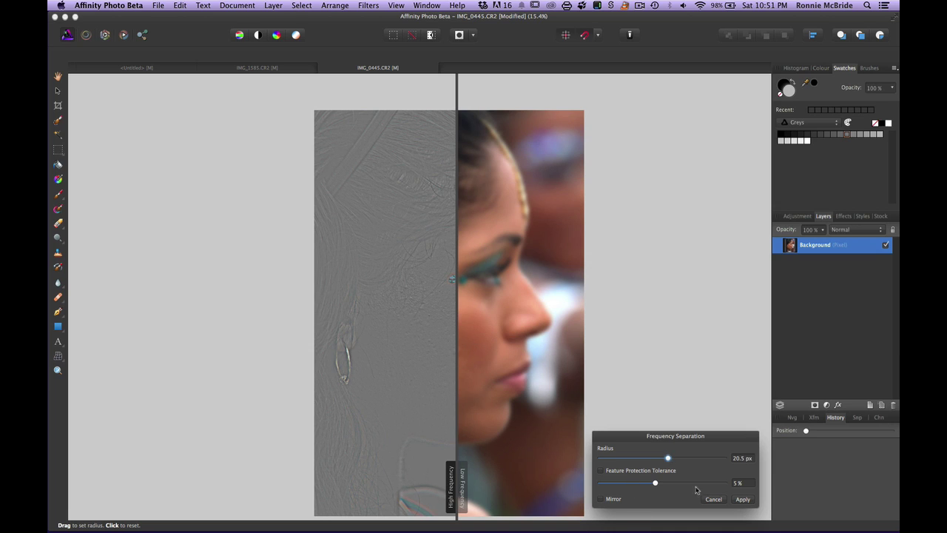
pyautogui.click(741, 501)
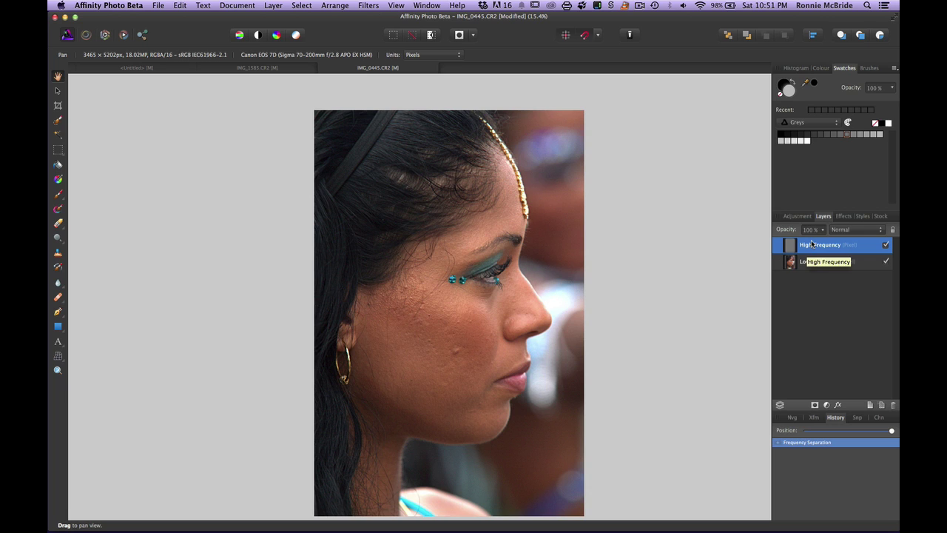
# Draw a freehand selection around the cheek on the Low Frequency layer and check its edge with the quick mask
pyautogui.click(814, 264)
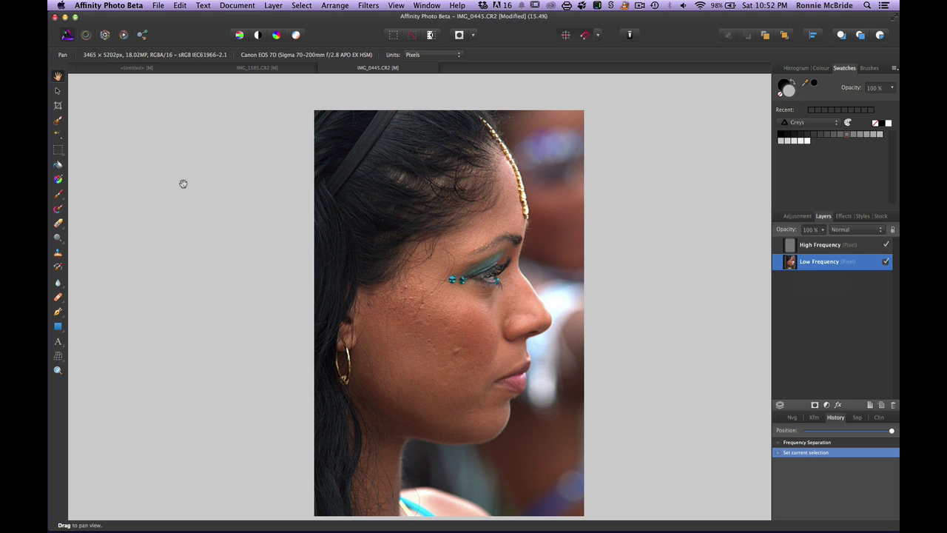
pyautogui.click(60, 154)
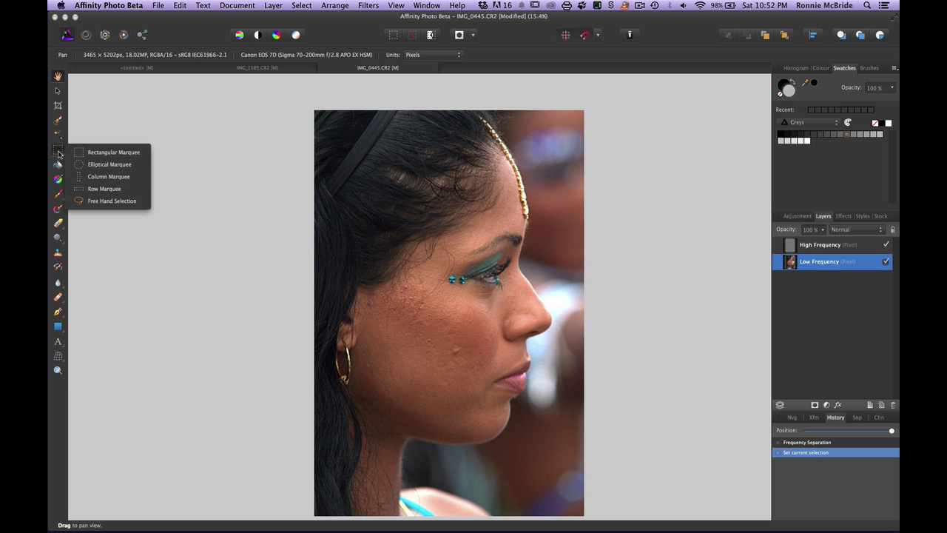
pyautogui.click(91, 201)
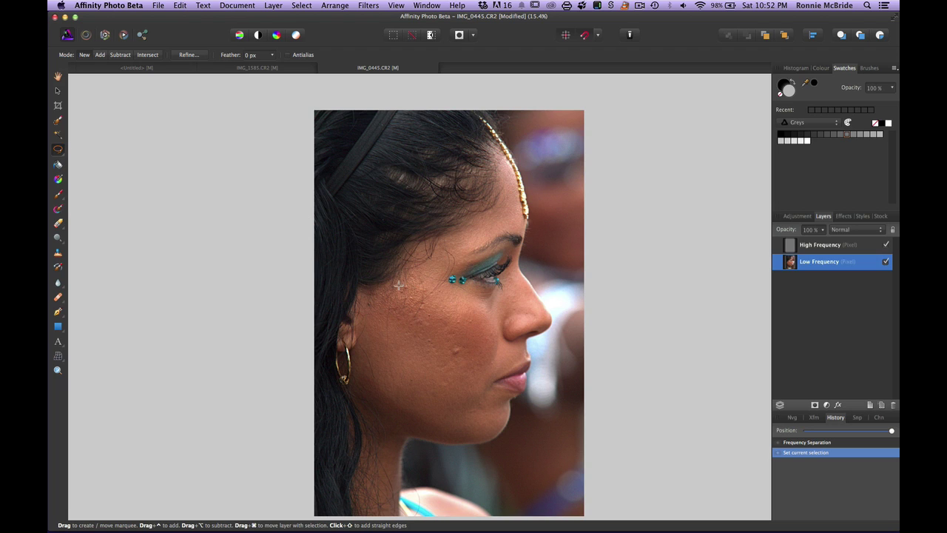
pyautogui.moveTo(400, 282)
pyautogui.mouseDown()
pyautogui.moveTo(453, 288)
pyautogui.moveTo(491, 319)
pyautogui.moveTo(497, 336)
pyautogui.moveTo(479, 371)
pyautogui.moveTo(461, 377)
pyautogui.moveTo(420, 364)
pyautogui.moveTo(391, 324)
pyautogui.moveTo(405, 282)
pyautogui.mouseUp()
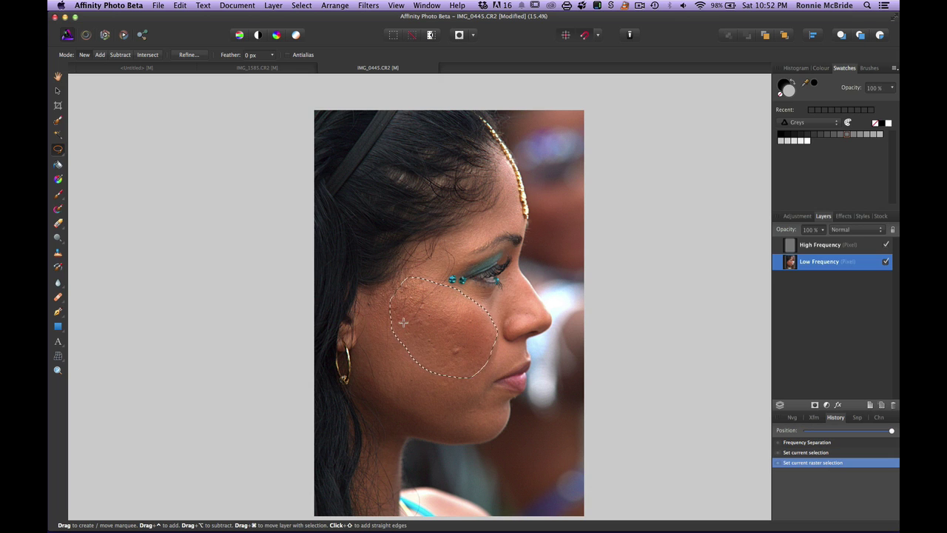
pyautogui.press('q')
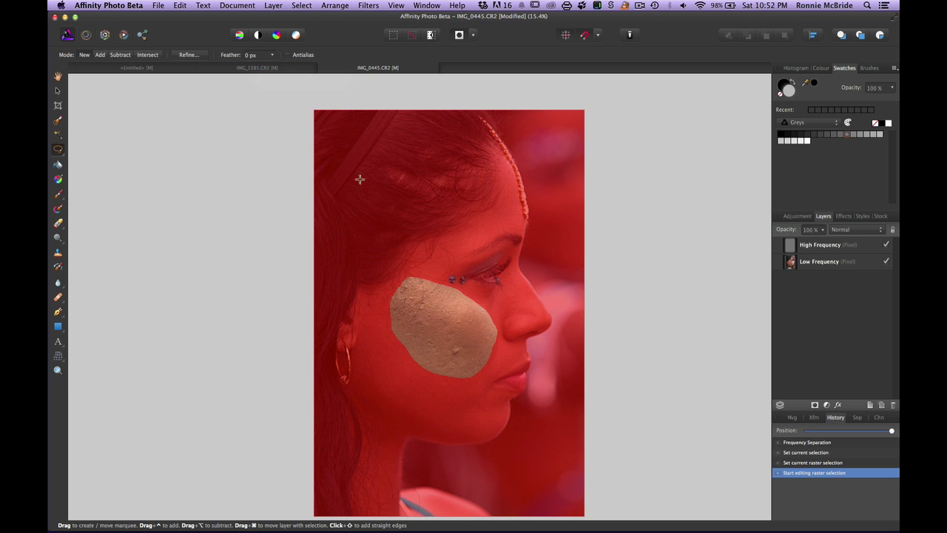
pyautogui.press('q')
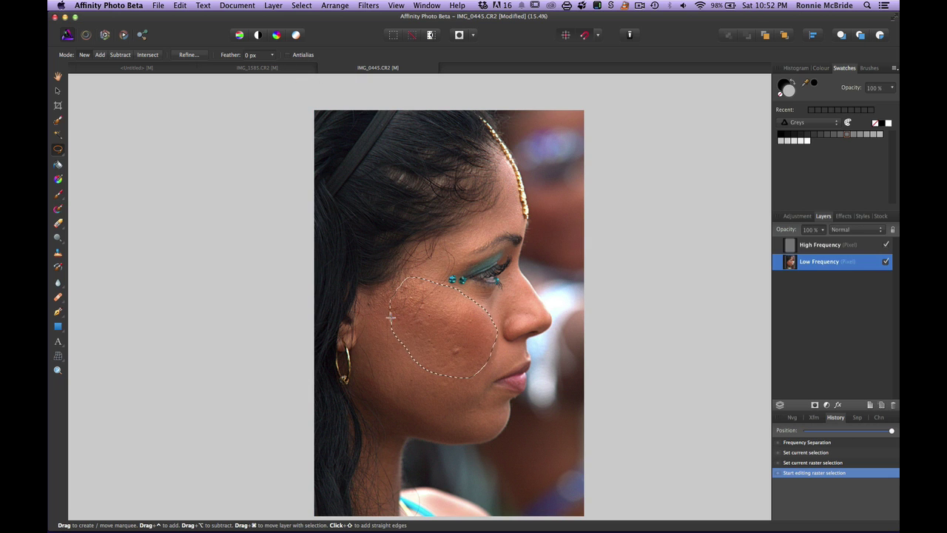
# Set the selection feather to 380 px, redraw the freehand selection around the cheek and check its soft edge with the quick mask
pyautogui.click(271, 56)
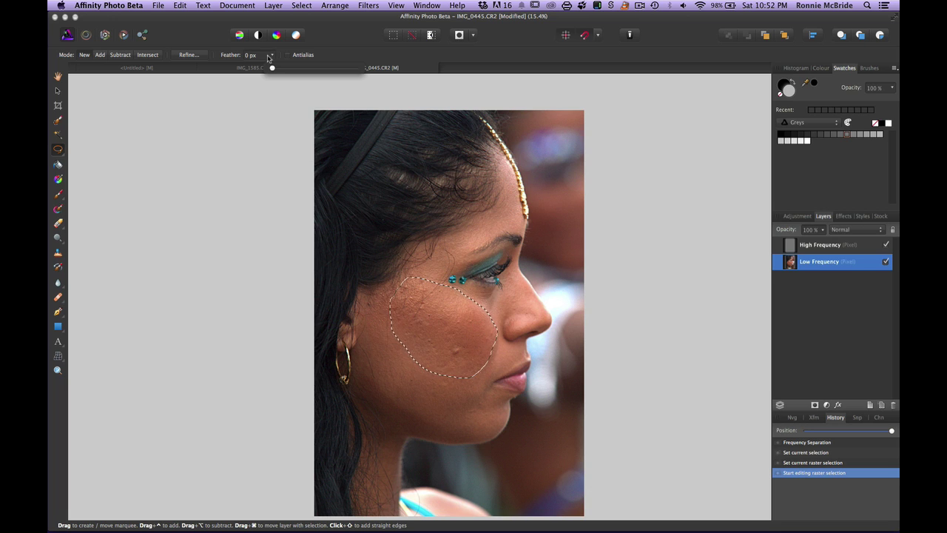
pyautogui.moveTo(272, 67); pyautogui.dragTo(341, 71)
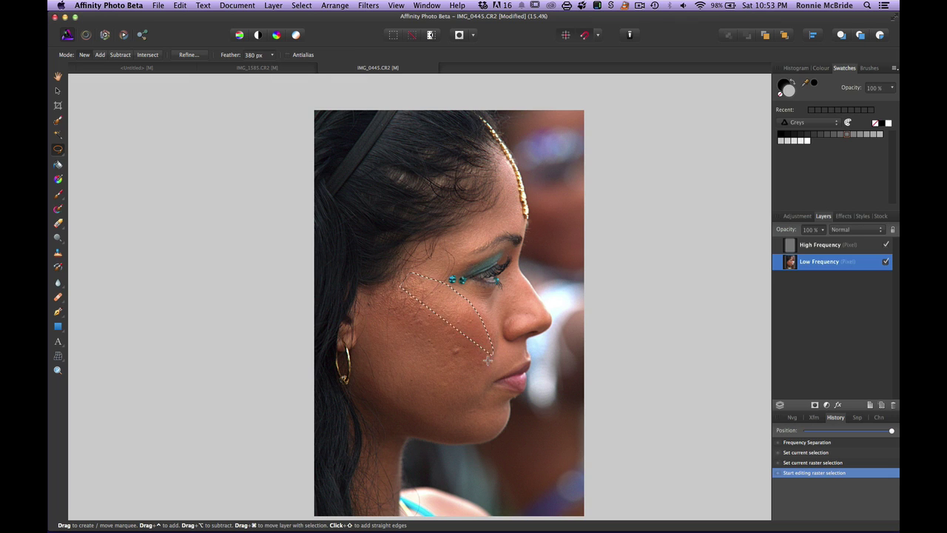
pyautogui.press('q')
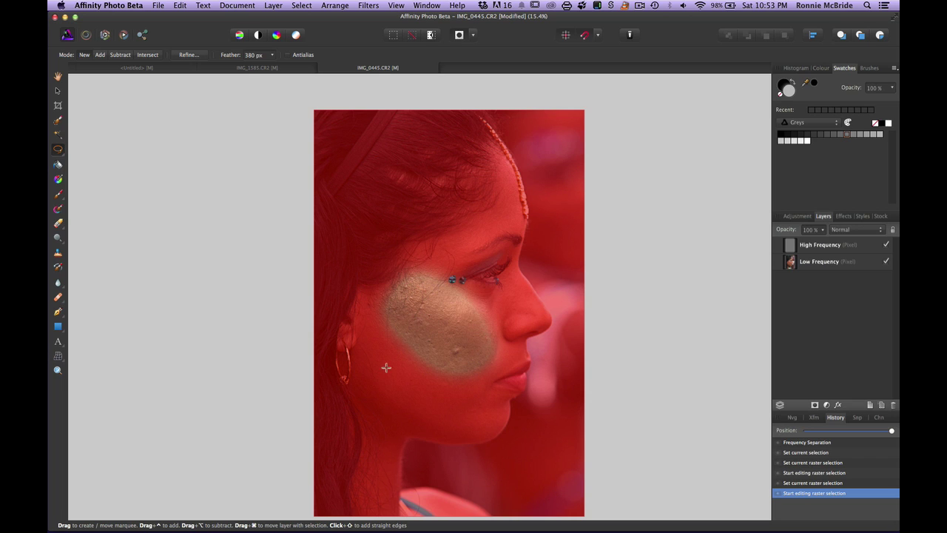
pyautogui.press('q')
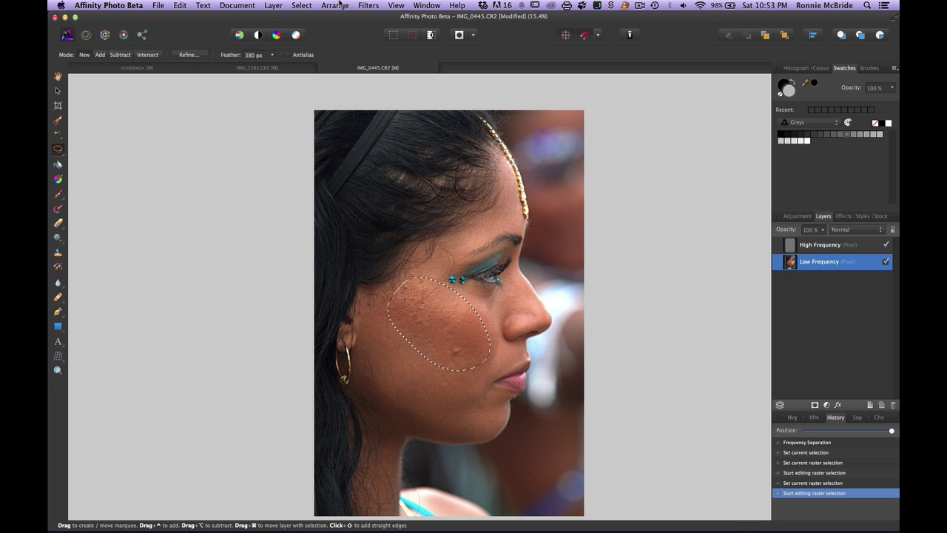
# Apply a Gaussian Blur to the feathered cheek selection on the Low Frequency layer
pyautogui.click(368, 5)
pyautogui.moveTo(377, 17)
pyautogui.click(475, 31)
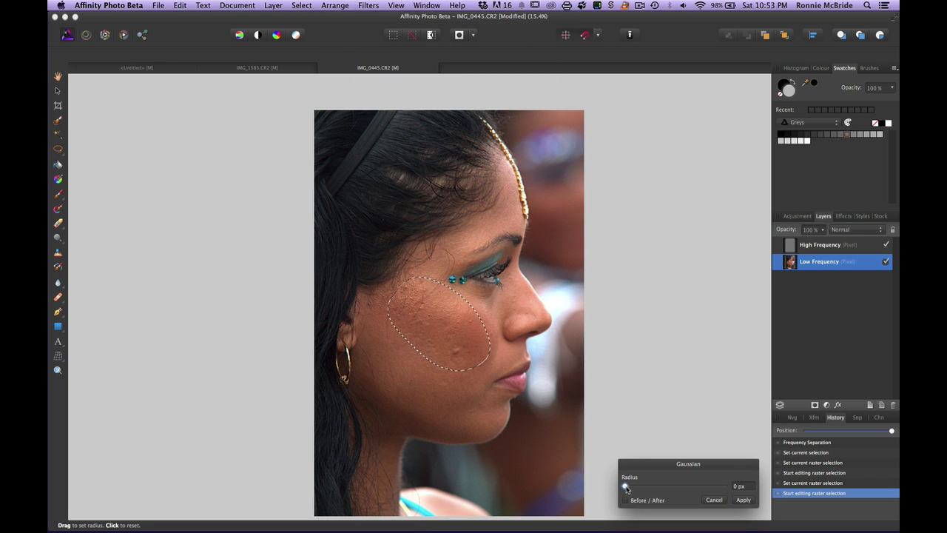
pyautogui.moveTo(626, 488); pyautogui.dragTo(705, 488)
pyautogui.click(742, 500)
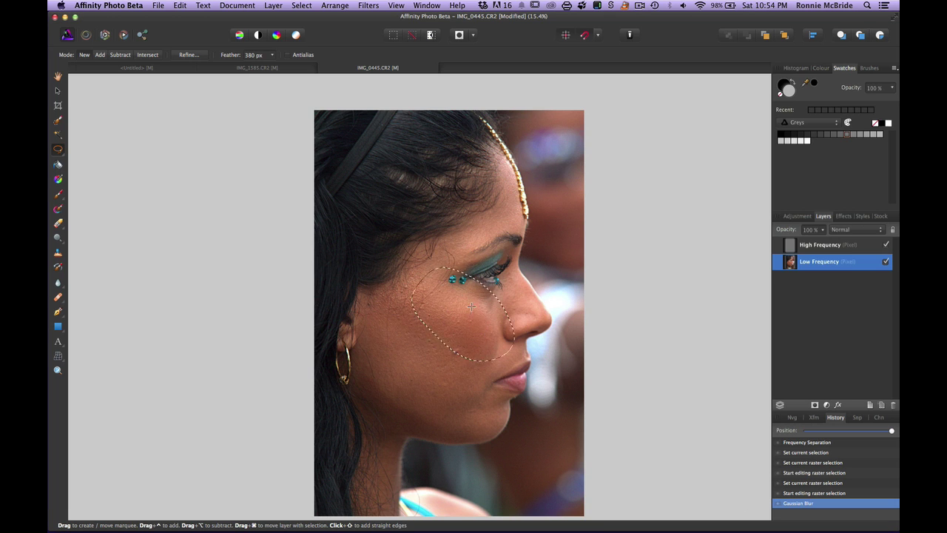
# Select a smaller round area of the cheek beside the nose and mouth, and repeat the Gaussian Blur on it
pyautogui.click(444, 318)
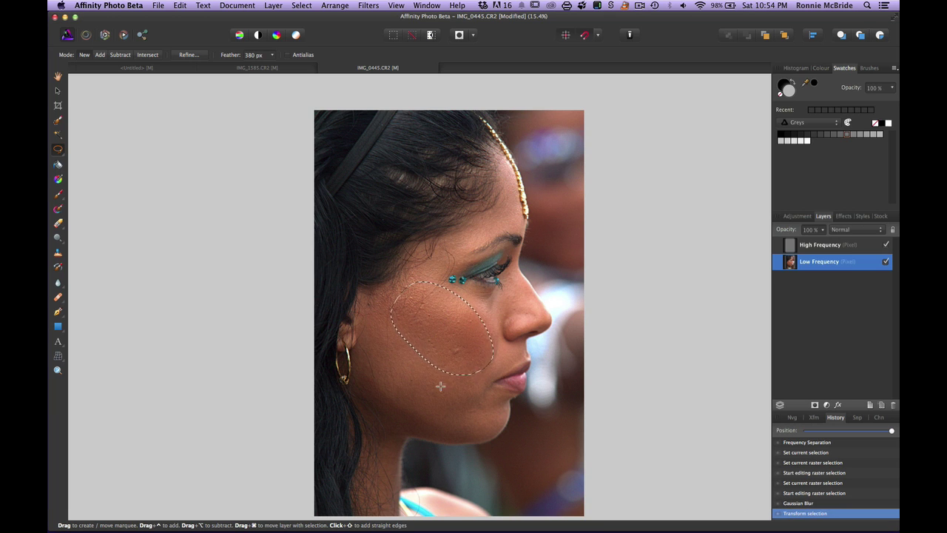
pyautogui.moveTo(432, 339)
pyautogui.mouseDown()
pyautogui.moveTo(452, 322)
pyautogui.moveTo(436, 340)
pyautogui.mouseUp()
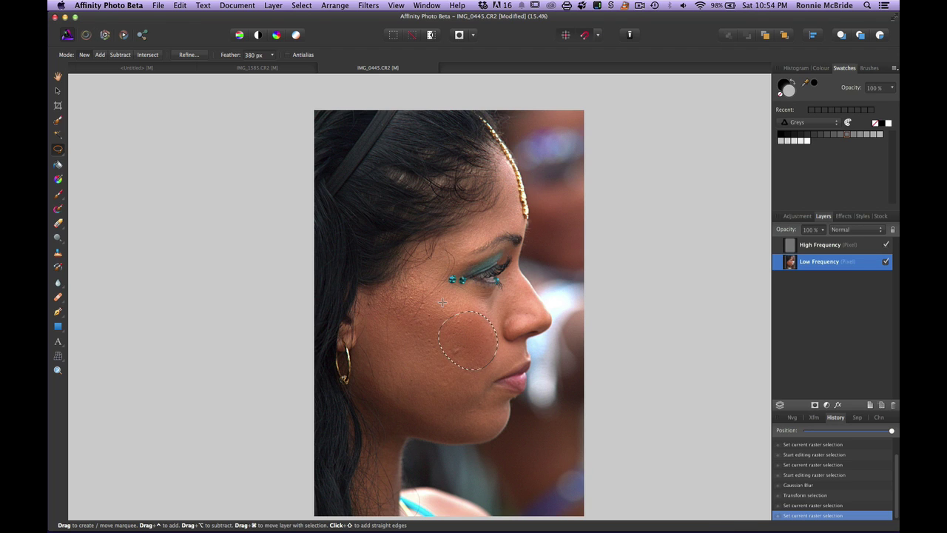
pyautogui.press('super+f')
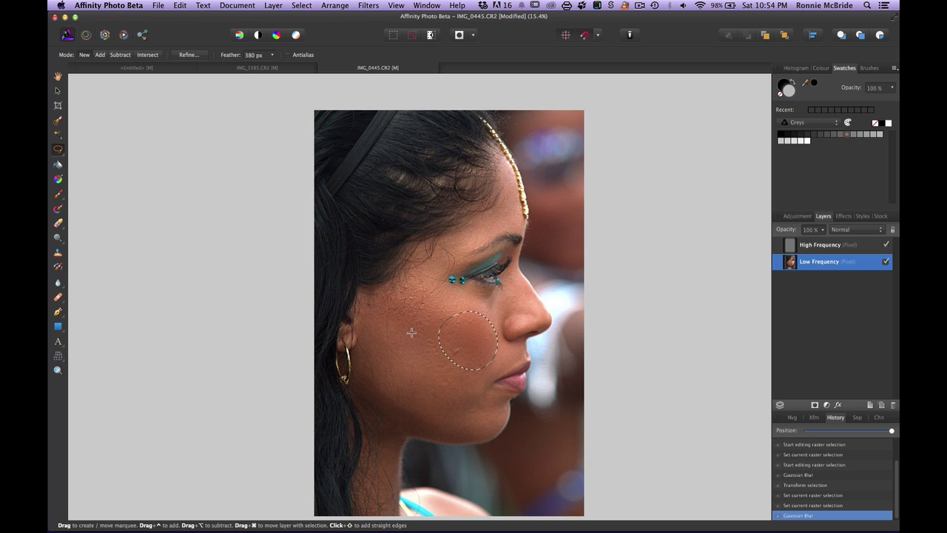
pyautogui.click(368, 5)
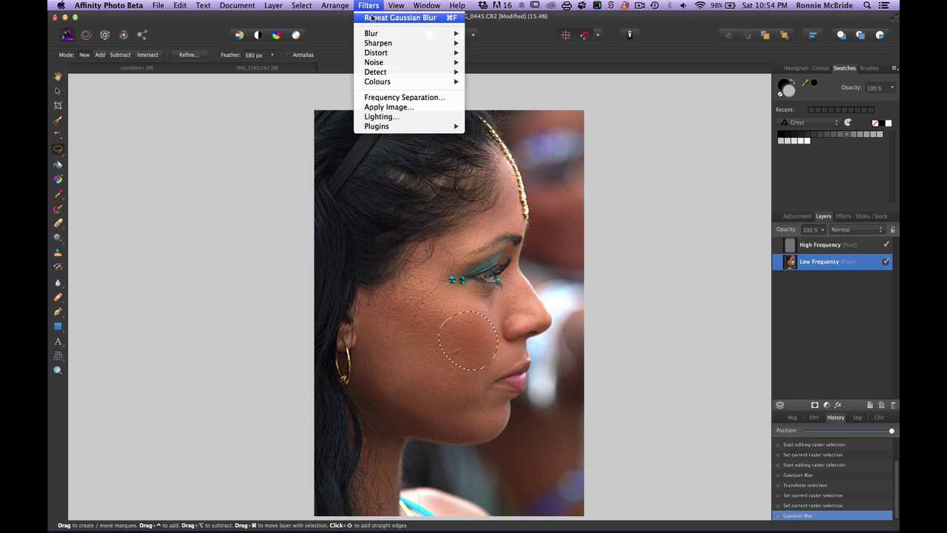
pyautogui.click(417, 359)
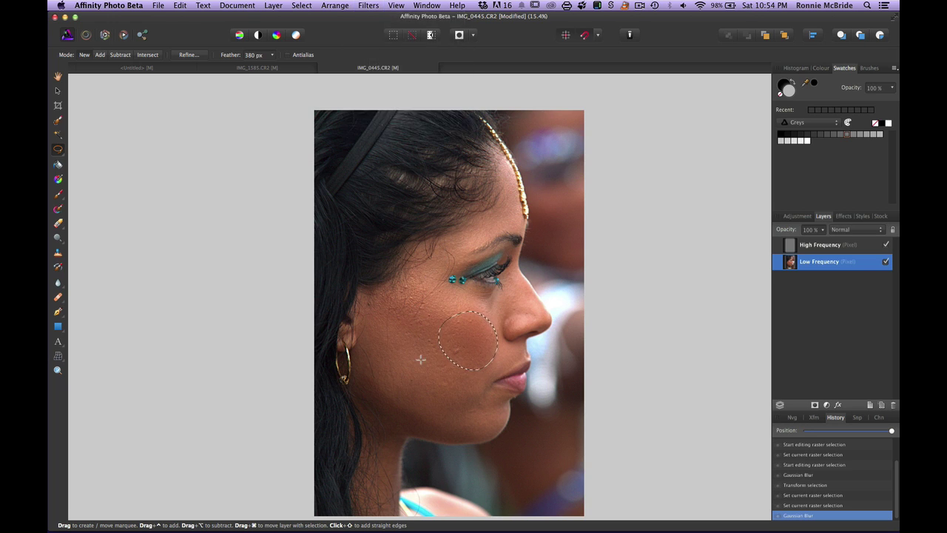
# Draw successive freehand selections along the jawline below the earring and repeat the Gaussian Blur on them
pyautogui.moveTo(368, 366)
pyautogui.mouseDown()
pyautogui.moveTo(455, 432)
pyautogui.moveTo(384, 422)
pyautogui.moveTo(355, 396)
pyautogui.moveTo(355, 366)
pyautogui.moveTo(362, 367)
pyautogui.mouseUp()
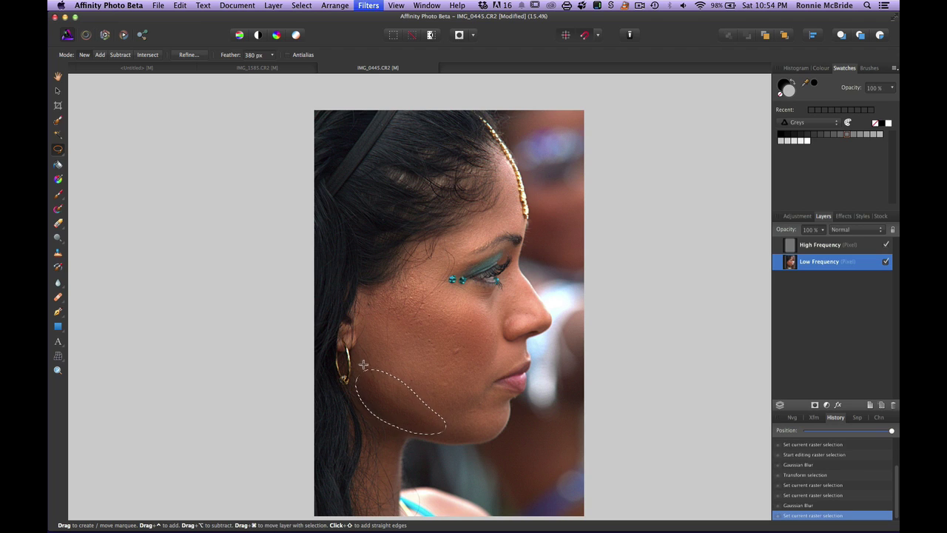
pyautogui.press('super+f')
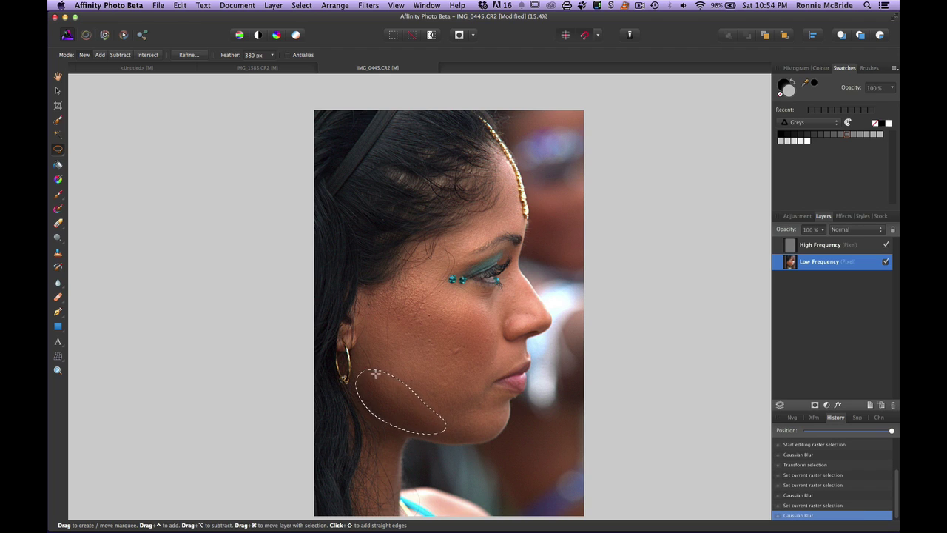
pyautogui.moveTo(364, 377); pyautogui.dragTo(365, 377)
pyautogui.press('super+f')
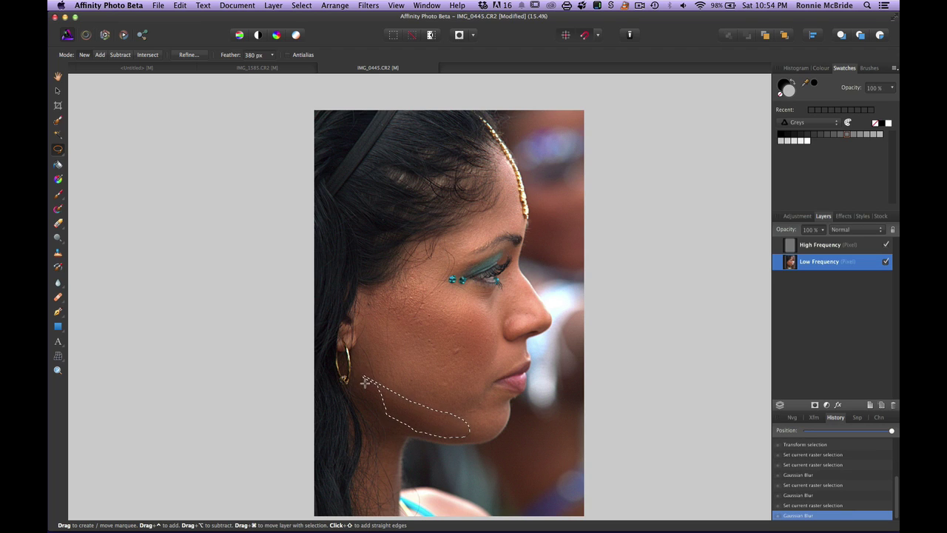
pyautogui.moveTo(383, 370)
pyautogui.mouseDown()
pyautogui.moveTo(446, 419)
pyautogui.moveTo(363, 365)
pyautogui.mouseUp()
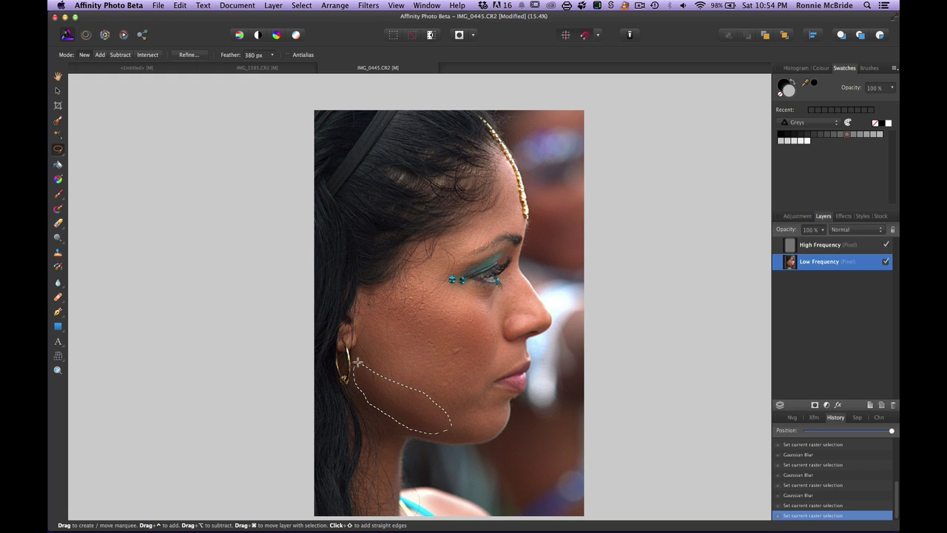
pyautogui.moveTo(371, 377); pyautogui.dragTo(370, 377)
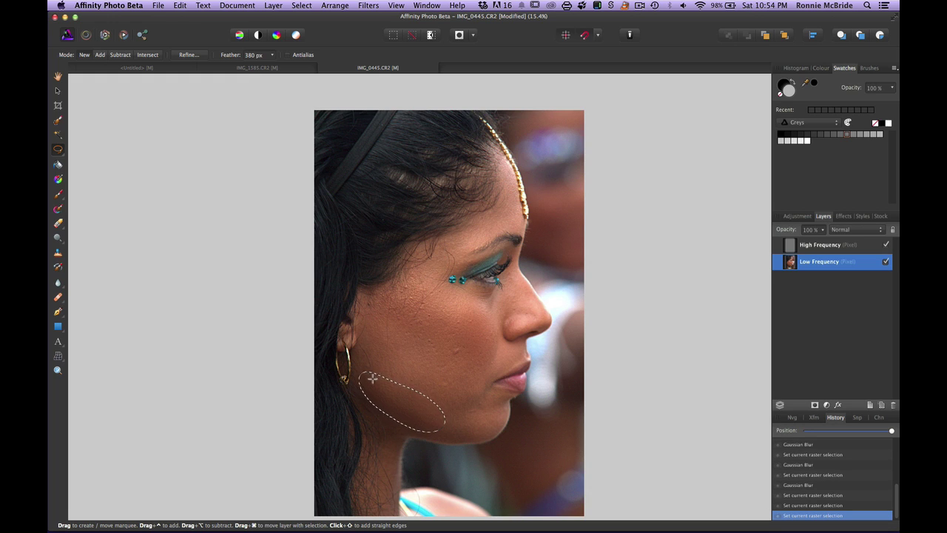
pyautogui.press('super+f')
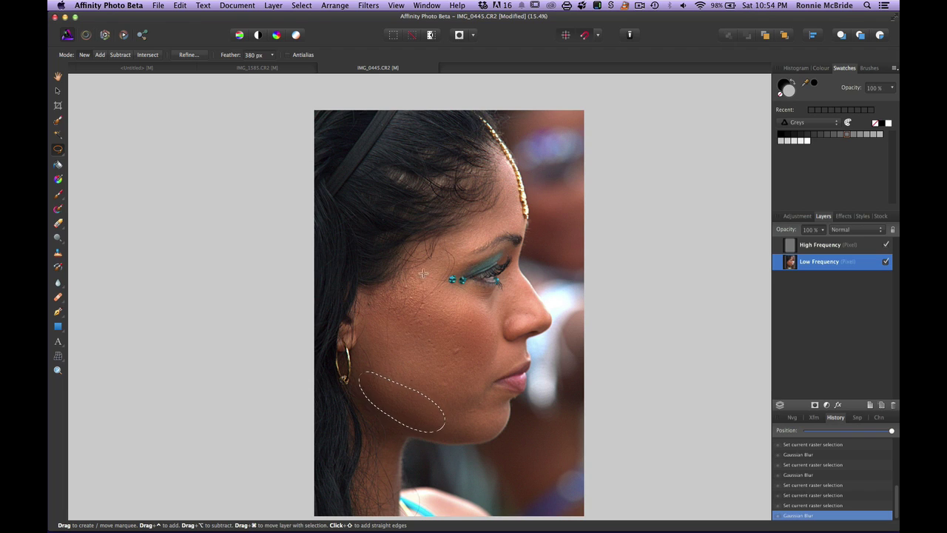
# Repeat the Gaussian Blur on a freehand area under the eye, and toggle the High Frequency layer's visibility to check the smoothing
pyautogui.moveTo(478, 300)
pyautogui.mouseDown()
pyautogui.moveTo(488, 287)
pyautogui.moveTo(500, 299)
pyautogui.moveTo(482, 316)
pyautogui.moveTo(470, 297)
pyautogui.moveTo(482, 300)
pyautogui.mouseUp()
pyautogui.press('super+f')
pyautogui.click(484, 334)
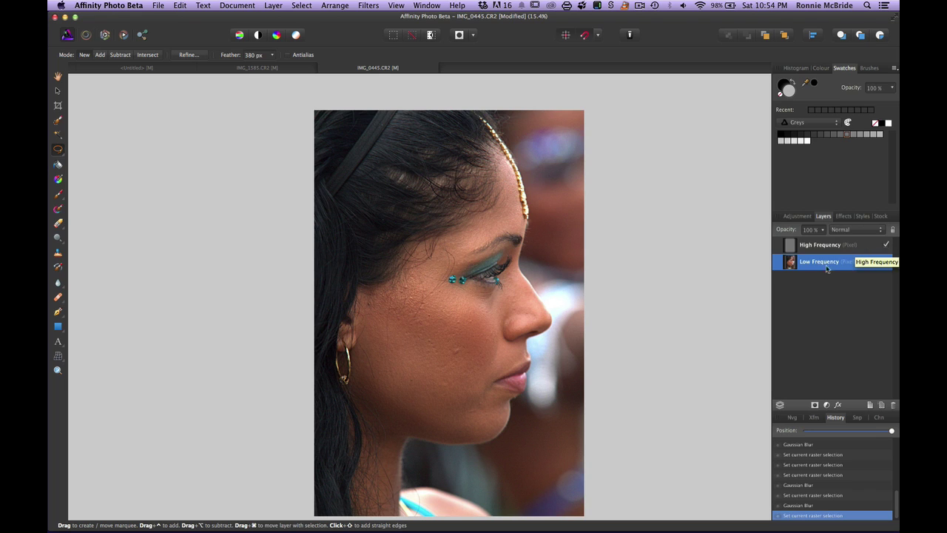
pyautogui.click(885, 246)
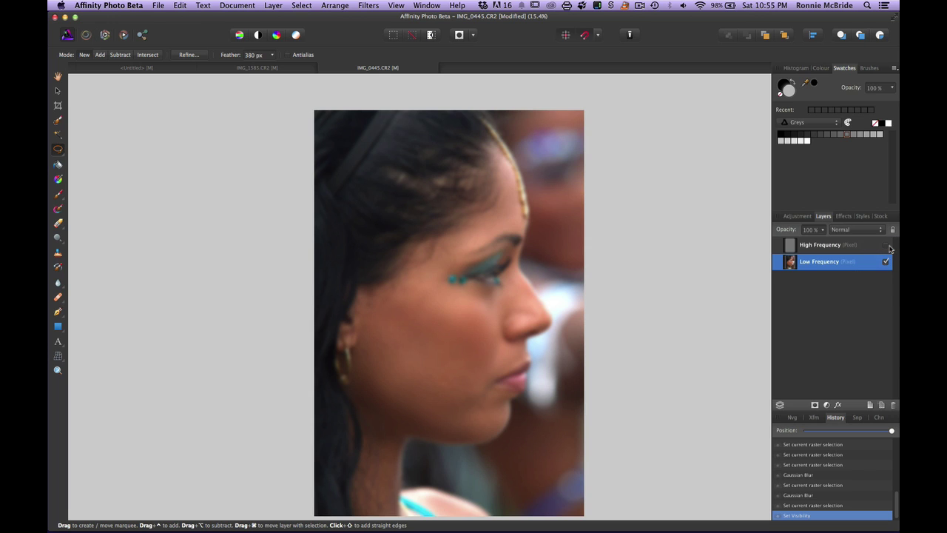
pyautogui.click(885, 246)
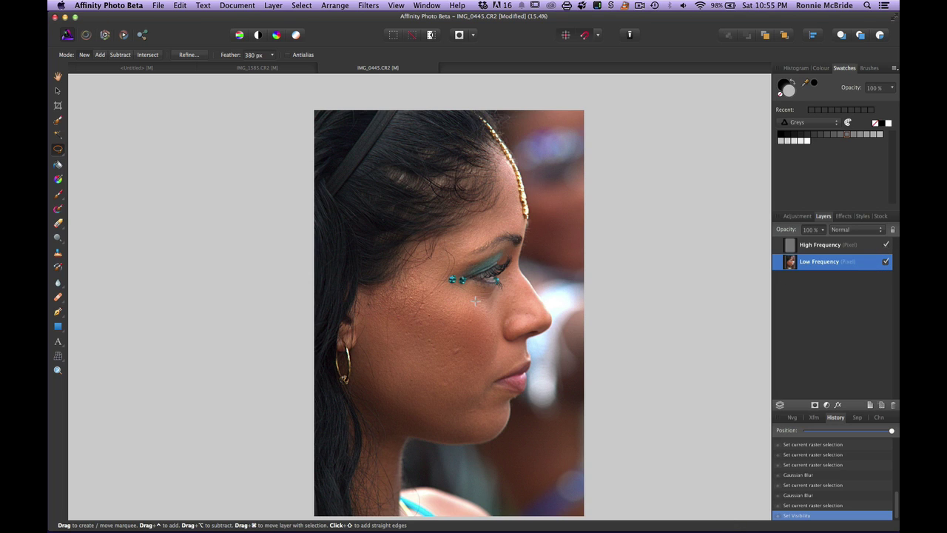
# Select further areas of the cheek freehand, repeat the Gaussian Blur on the Low Frequency layer and deselect
pyautogui.moveTo(475, 294)
pyautogui.mouseDown()
pyautogui.moveTo(498, 295)
pyautogui.moveTo(484, 326)
pyautogui.moveTo(475, 295)
pyautogui.mouseUp()
pyautogui.click(456, 360)
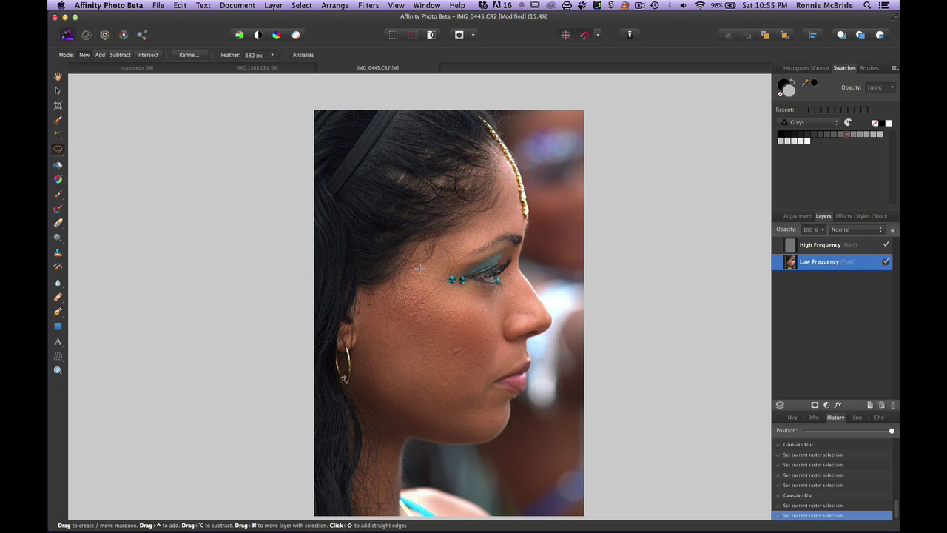
pyautogui.moveTo(381, 324)
pyautogui.mouseDown()
pyautogui.moveTo(421, 298)
pyautogui.moveTo(416, 347)
pyautogui.moveTo(380, 314)
pyautogui.moveTo(398, 332)
pyautogui.mouseUp()
pyautogui.press('super+f')
pyautogui.press('super+d')
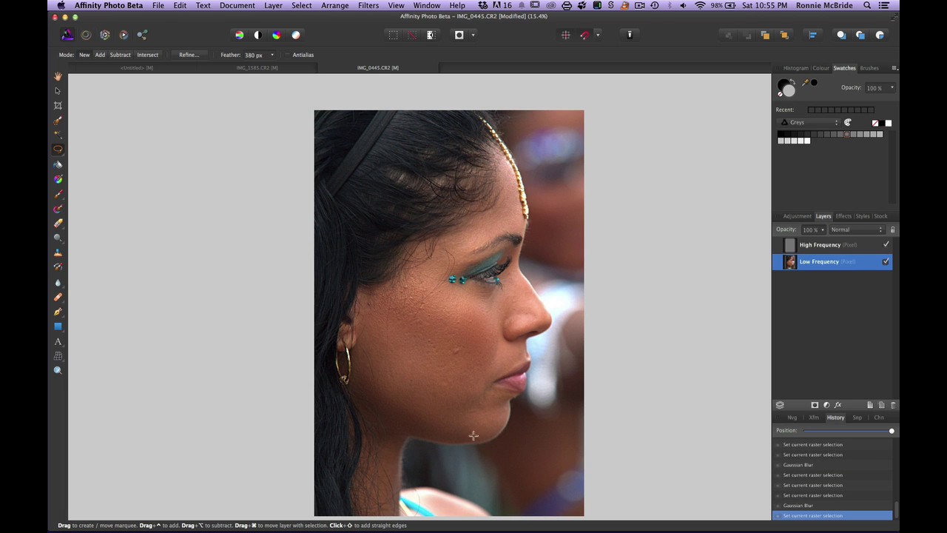
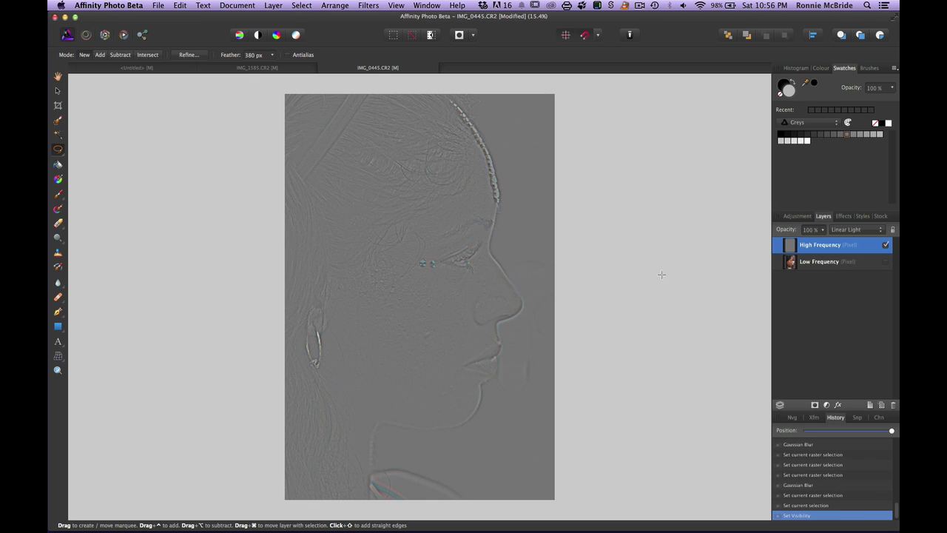
# Show the Low Frequency layer again and sample clean skin on the cheek with the Clone Brush for the High Frequency layer
pyautogui.click(886, 263)
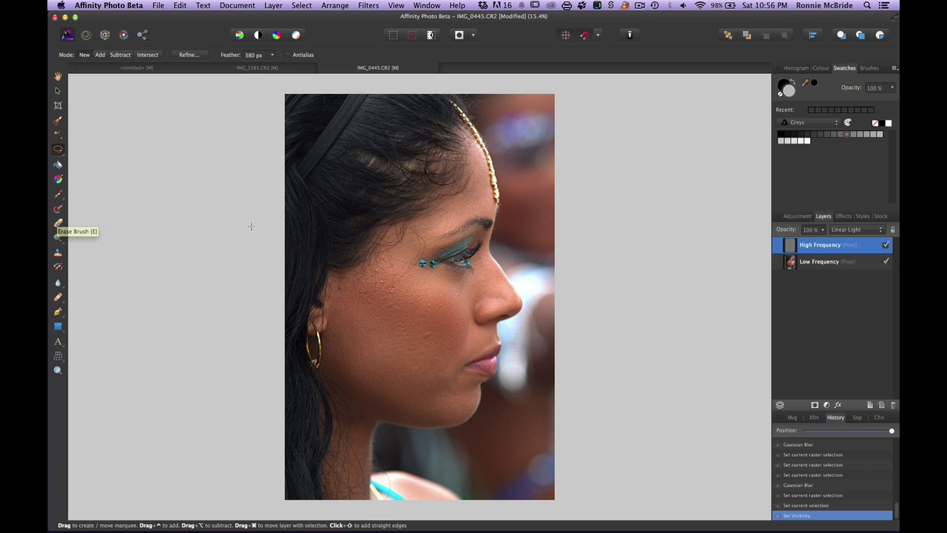
pyautogui.click(59, 254)
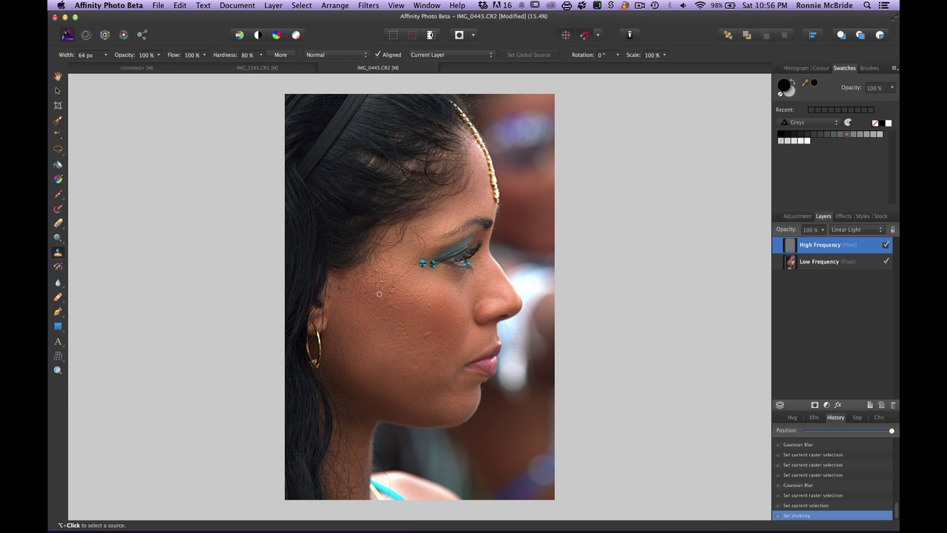
pyautogui.click(369, 341)
pyautogui.keyDown('alt'); pyautogui.click(369, 348); pyautogui.keyUp('alt')
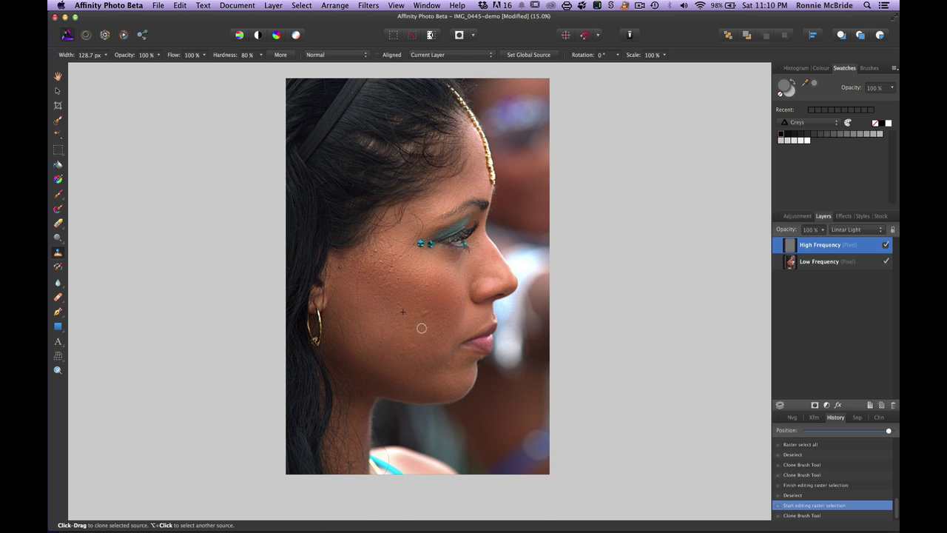
# Clone the sampled skin texture over the blemishes on the cheek and below the temple on the High Frequency layer
pyautogui.moveTo(386, 269)
pyautogui.mouseDown()
pyautogui.moveTo(416, 296)
pyautogui.moveTo(438, 285)
pyautogui.mouseUp()
pyautogui.moveTo(419, 319); pyautogui.dragTo(424, 309)
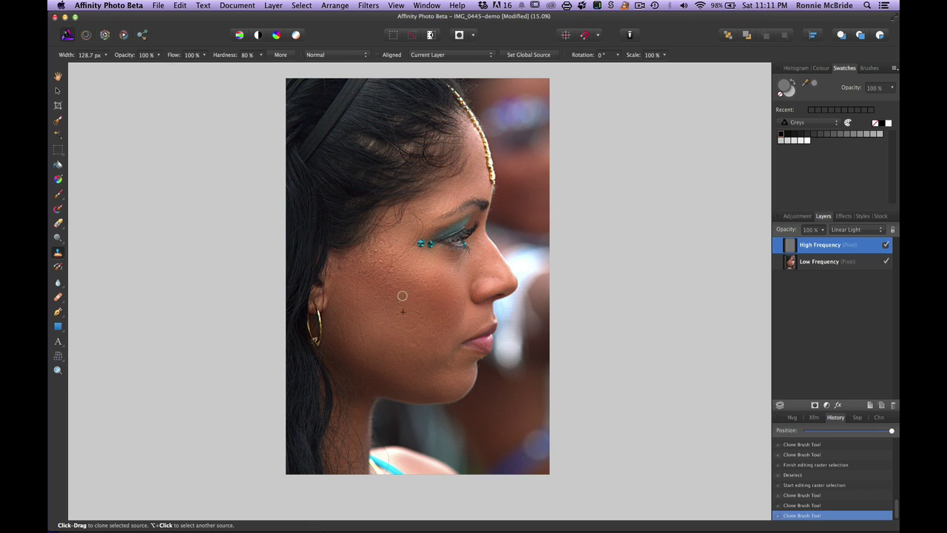
pyautogui.moveTo(387, 279); pyautogui.dragTo(383, 272)
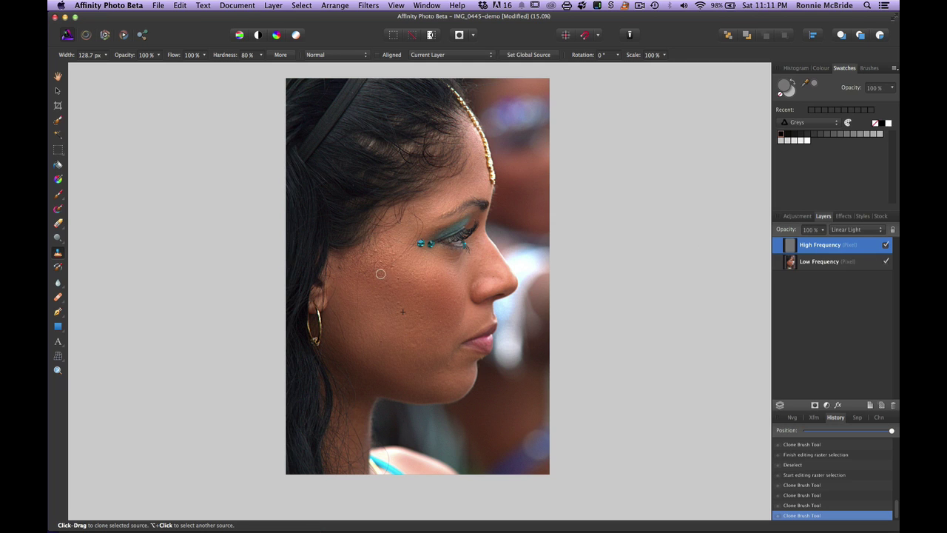
pyautogui.moveTo(374, 269)
pyautogui.mouseDown()
pyautogui.moveTo(378, 255)
pyautogui.moveTo(384, 264)
pyautogui.mouseUp()
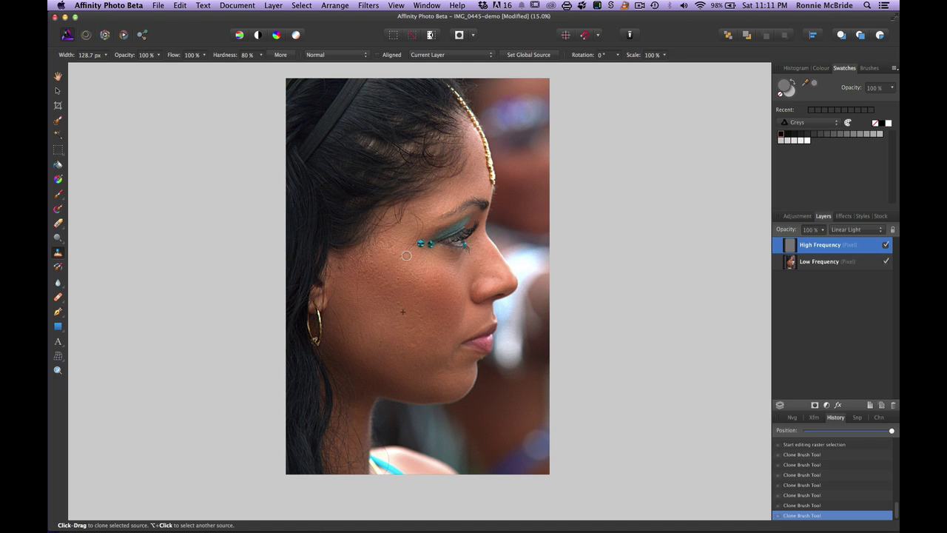
pyautogui.moveTo(405, 255); pyautogui.dragTo(405, 250)
# Outline the temple area between the hairline and the eye gems with a freehand selection on the Low Frequency layer
pyautogui.click(789, 265)
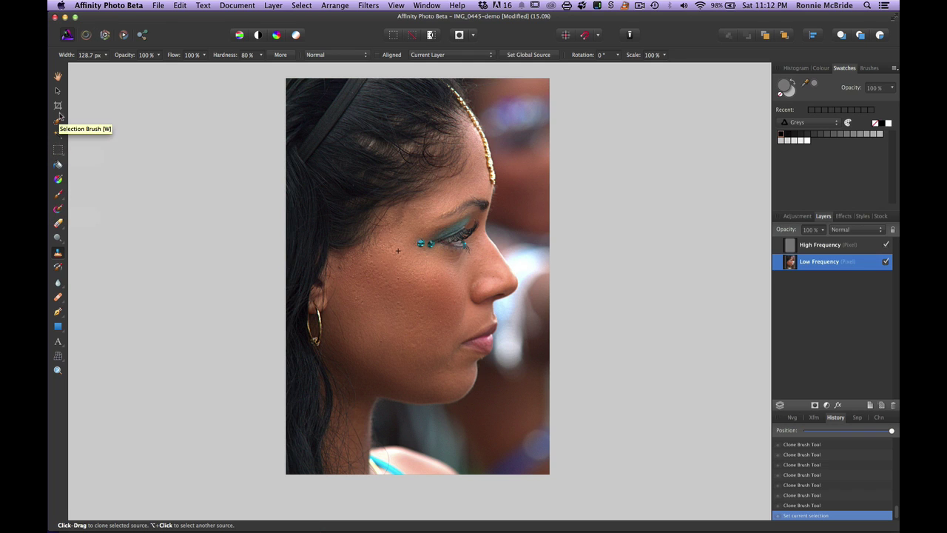
pyautogui.moveTo(58, 153)
pyautogui.mouseDown()
pyautogui.moveTo(82, 175)
pyautogui.moveTo(111, 201)
pyautogui.mouseUp()
pyautogui.moveTo(287, 214)
pyautogui.mouseDown()
pyautogui.moveTo(386, 224)
pyautogui.moveTo(400, 221)
pyautogui.moveTo(393, 207)
pyautogui.mouseUp()
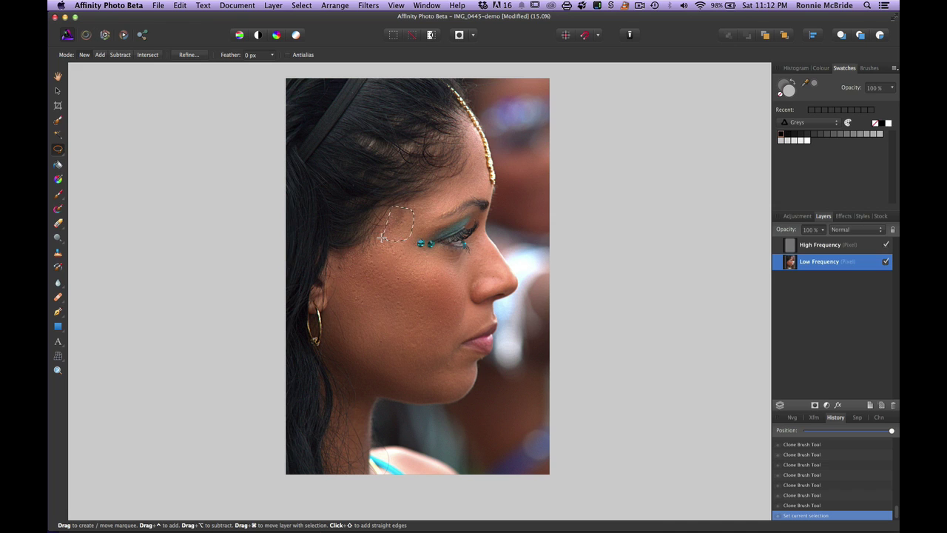
pyautogui.moveTo(382, 239); pyautogui.dragTo(392, 244)
# Try a Gaussian Blur on the unfeathered temple selection, deselect to judge it, and undo both
pyautogui.click(367, 5)
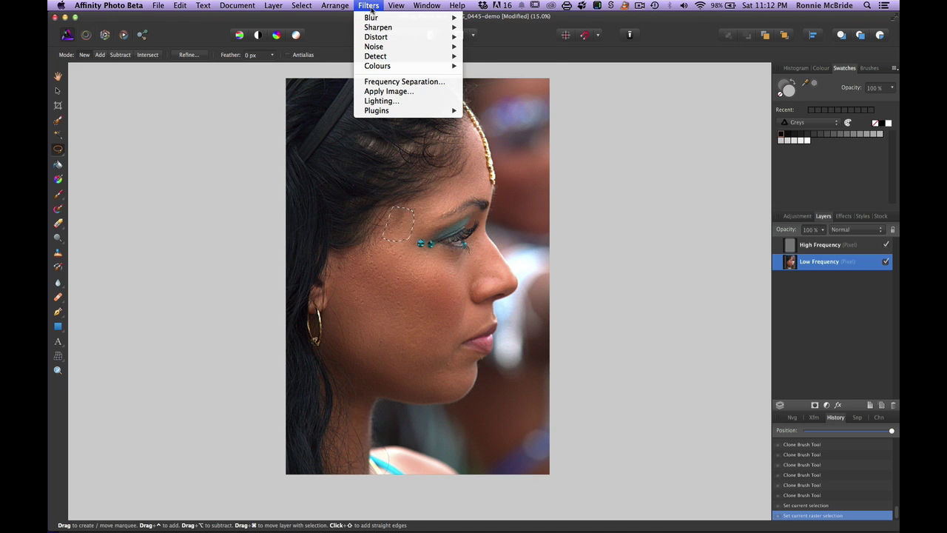
pyautogui.moveTo(374, 17)
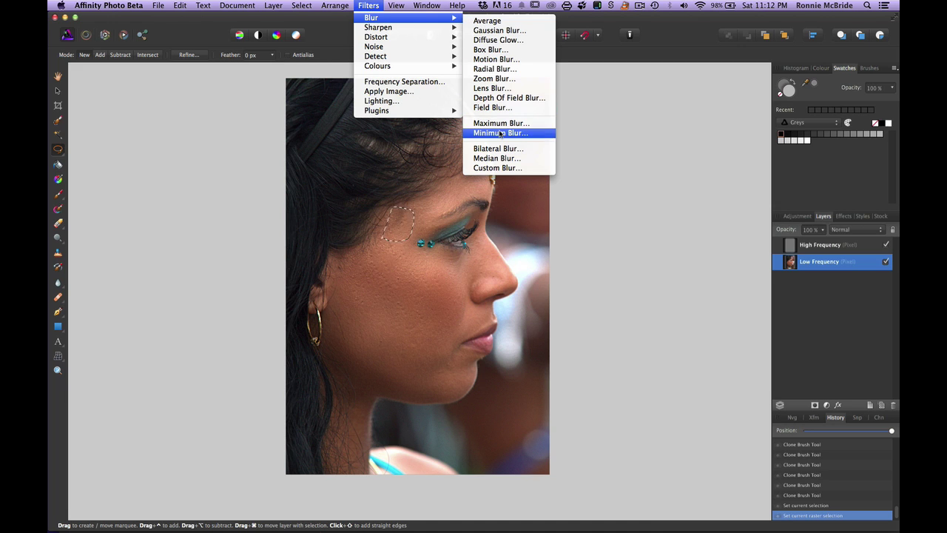
pyautogui.click(500, 31)
pyautogui.moveTo(643, 484); pyautogui.dragTo(719, 486)
pyautogui.click(743, 501)
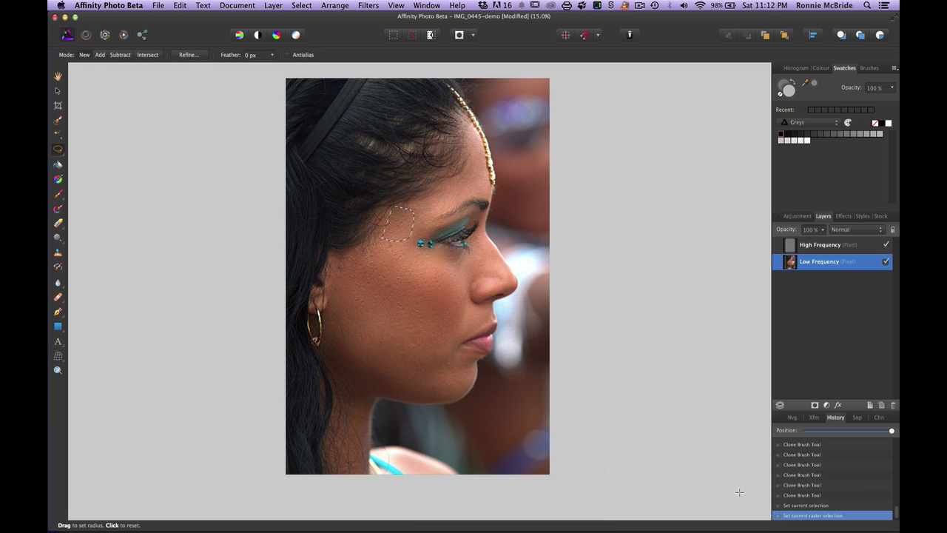
pyautogui.press('super+d')
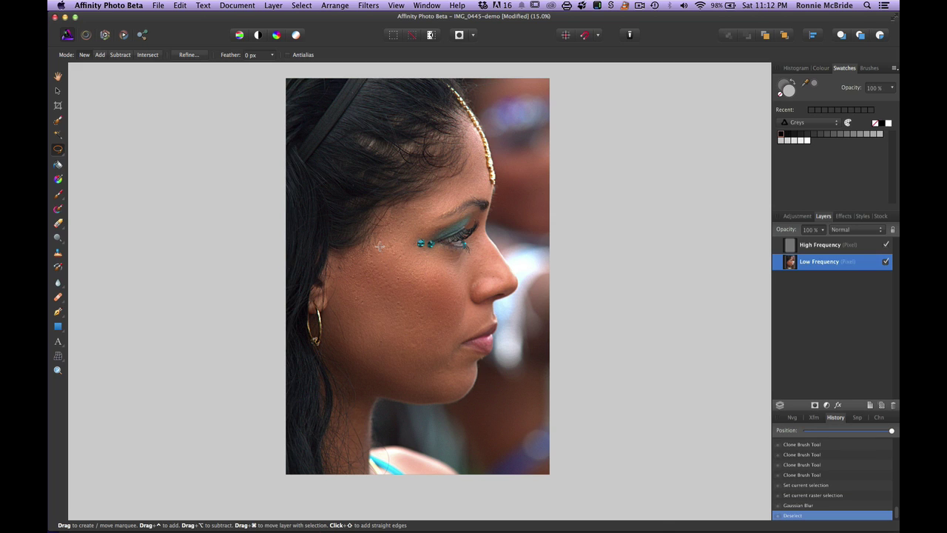
pyautogui.press('super+z')
pyautogui.press('super+z')
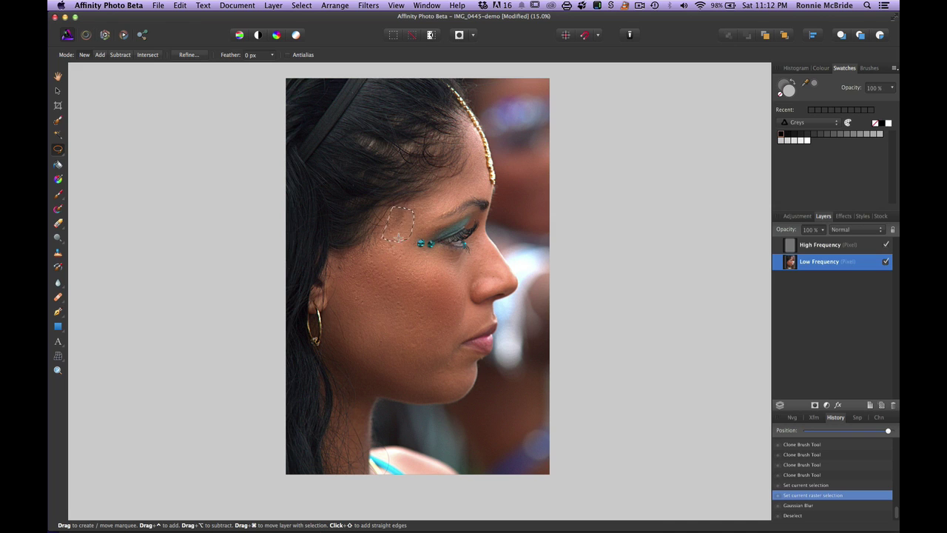
# Set the selection feather to 460 px, redraw the temple selection freehand and repeat the Gaussian Blur on it
pyautogui.click(271, 54)
pyautogui.moveTo(271, 69); pyautogui.dragTo(349, 68)
pyautogui.moveTo(383, 221); pyautogui.dragTo(383, 222)
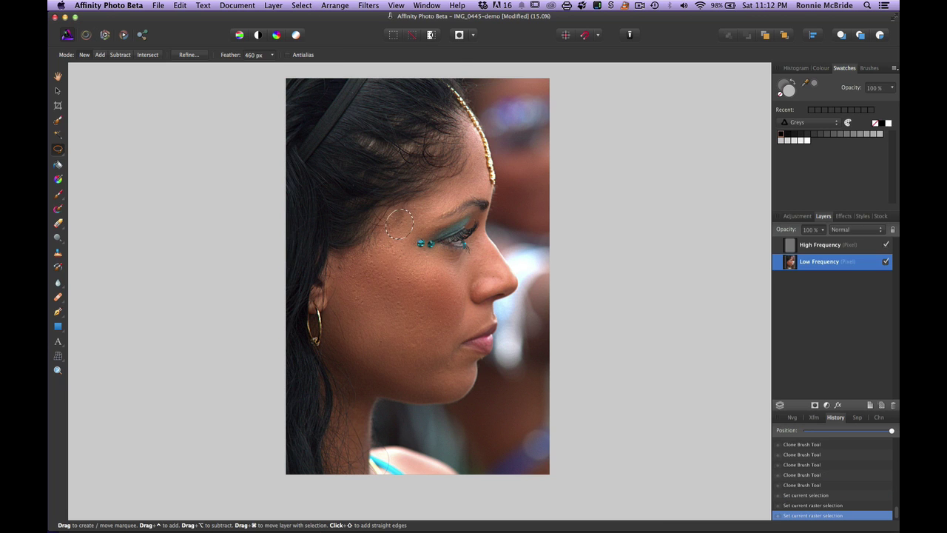
pyautogui.click(369, 5)
pyautogui.press('Escape')
# Draw further feathered freehand selections on the temple near the hairline and repeat the Gaussian Blur
pyautogui.moveTo(418, 228); pyautogui.dragTo(400, 212)
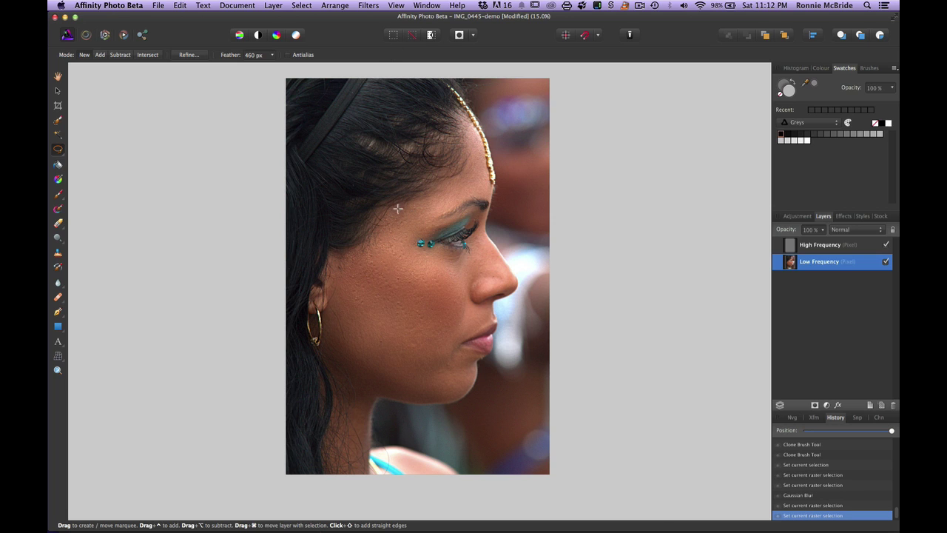
pyautogui.moveTo(399, 220); pyautogui.dragTo(397, 218)
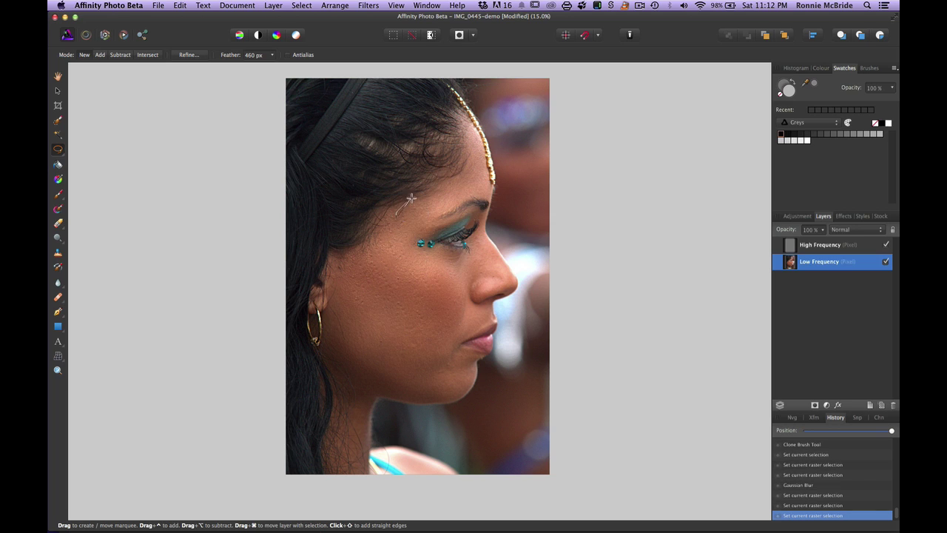
pyautogui.click(339, 98)
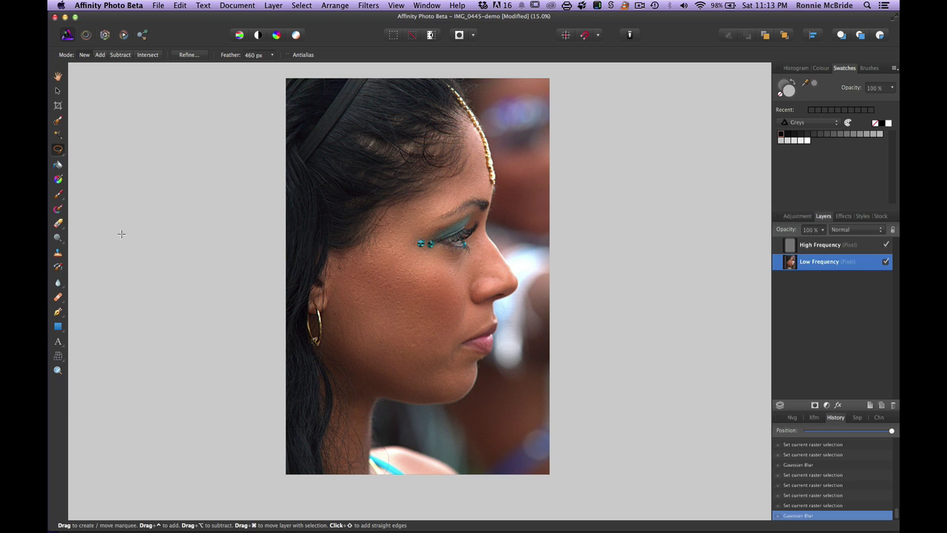
# Clone skin over spots on the cheek with the Clone Brush on the Low Frequency layer and undo the last stroke
pyautogui.click(57, 253)
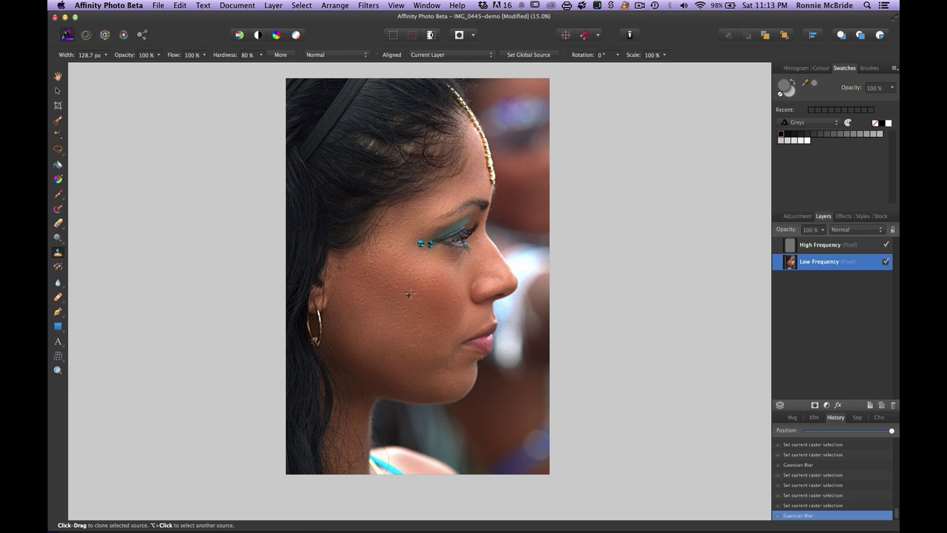
pyautogui.click(429, 279)
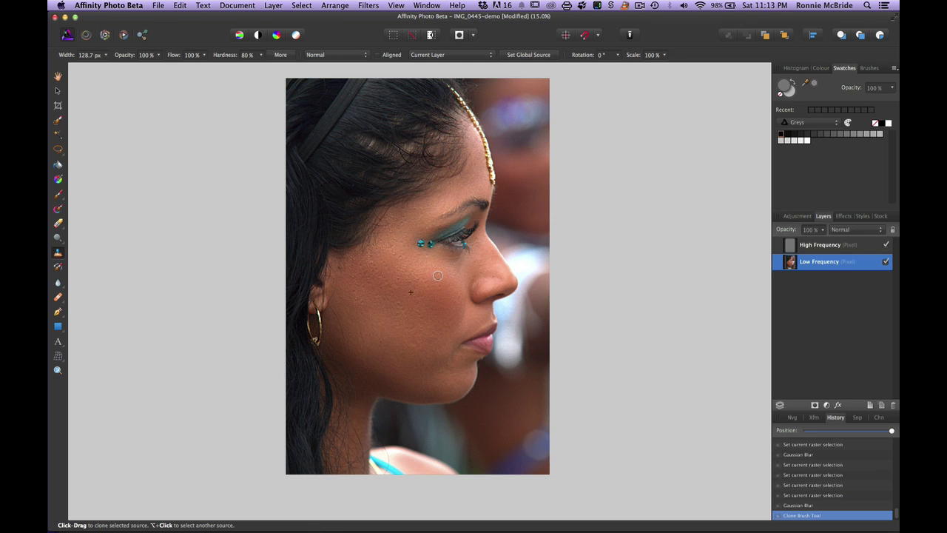
pyautogui.click(394, 273)
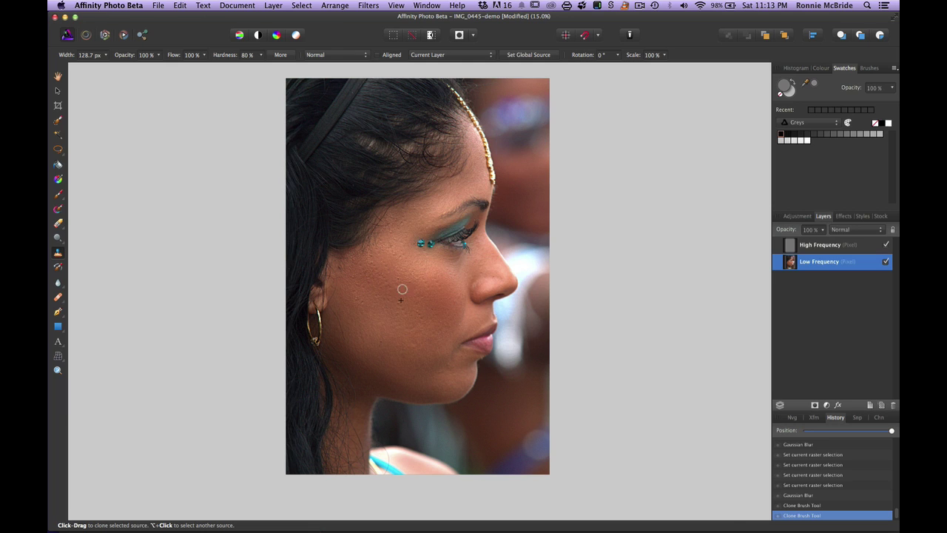
pyautogui.press('super+z')
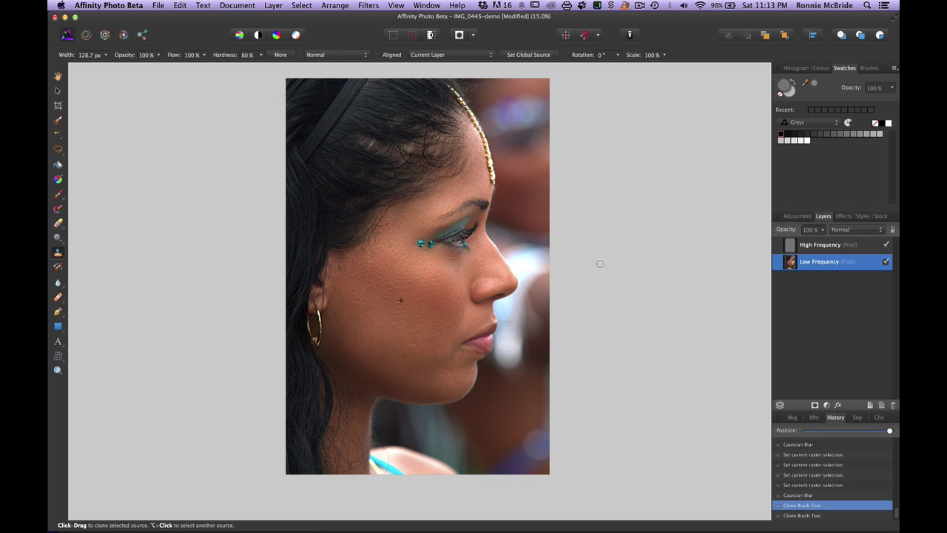
# Switch to the High Frequency layer and clone clean skin texture over the remaining bumps on the cheek
pyautogui.click(806, 245)
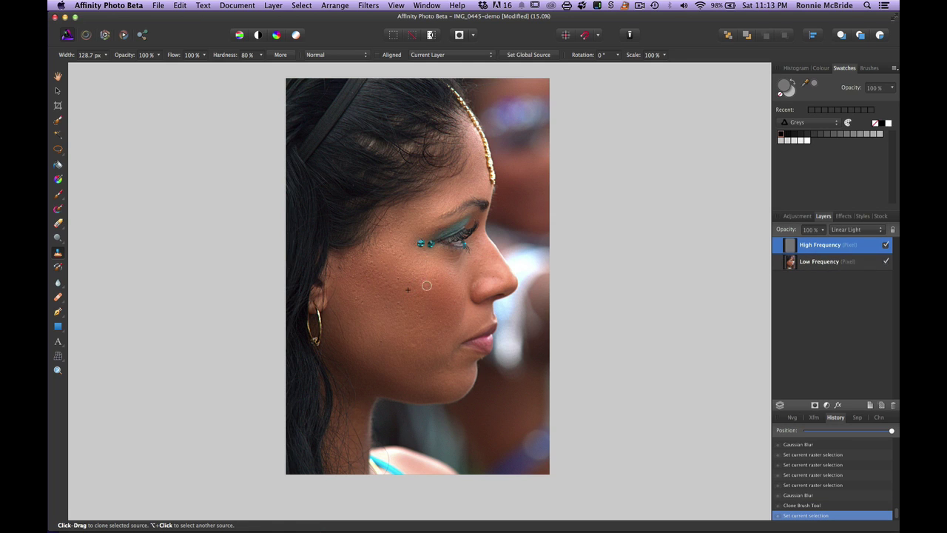
pyautogui.moveTo(427, 286)
pyautogui.mouseDown()
pyautogui.moveTo(394, 292)
pyautogui.moveTo(405, 280)
pyautogui.moveTo(409, 322)
pyautogui.moveTo(419, 336)
pyautogui.moveTo(420, 313)
pyautogui.mouseUp()
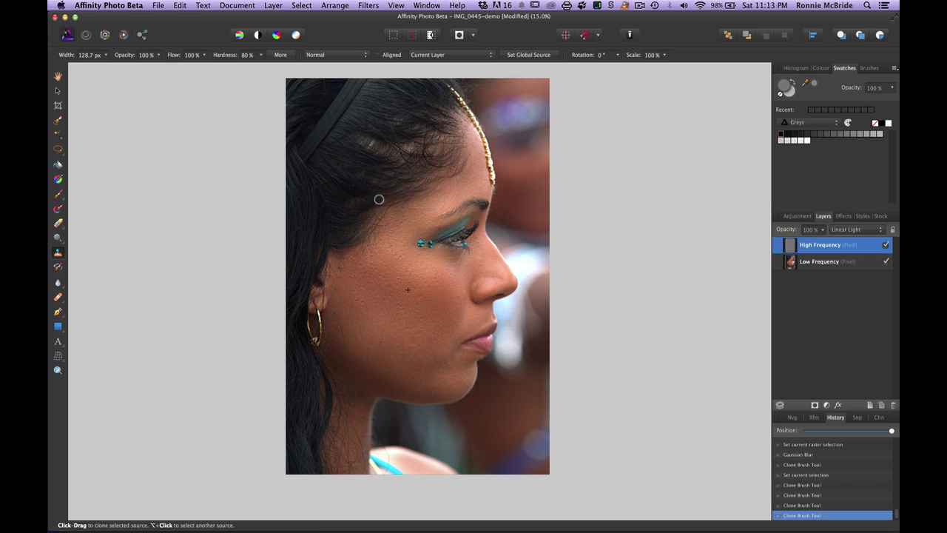
pyautogui.keyDown('alt'); pyautogui.click(407, 290); pyautogui.keyUp('alt')
pyautogui.scroll(1, 676, 290)
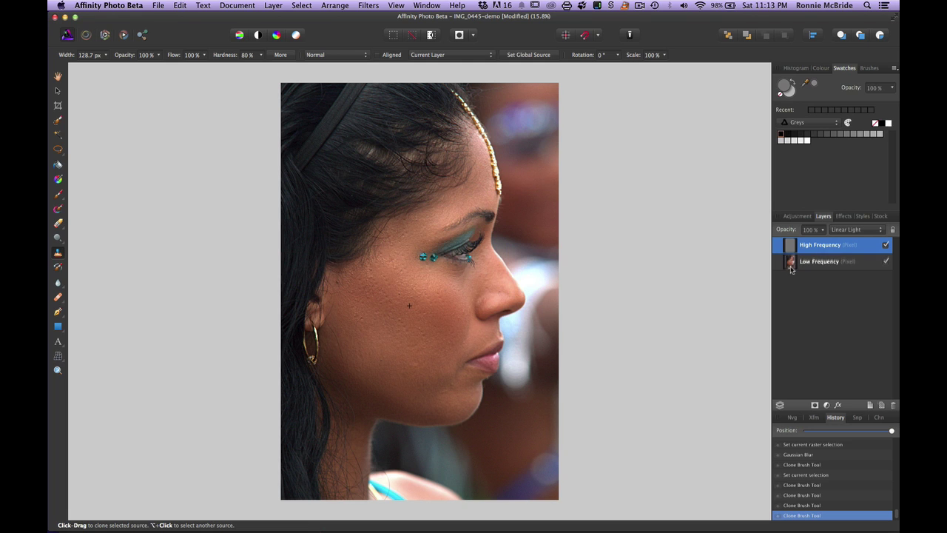
# Select a round area of the cheek freehand on the Low Frequency layer, repeat the Gaussian Blur and deselect
pyautogui.click(813, 267)
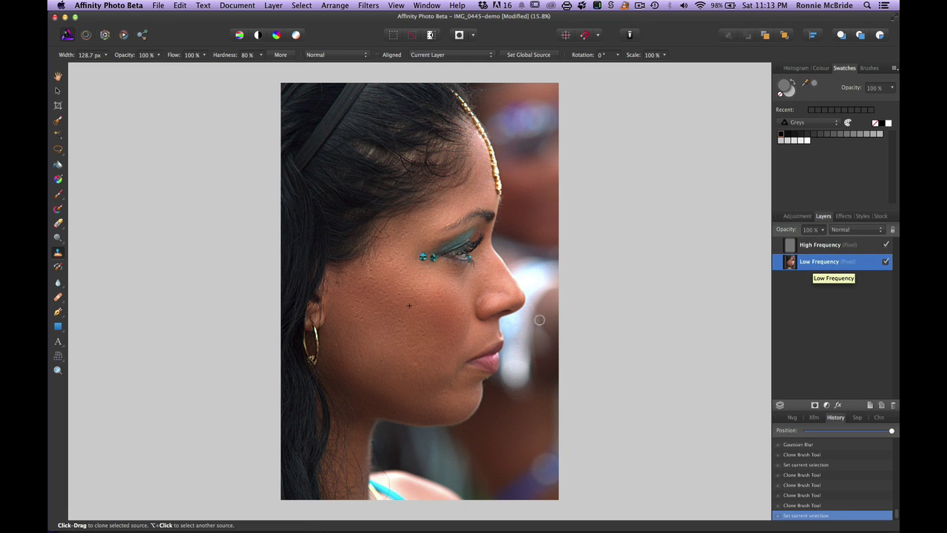
pyautogui.click(422, 308)
pyautogui.click(58, 148)
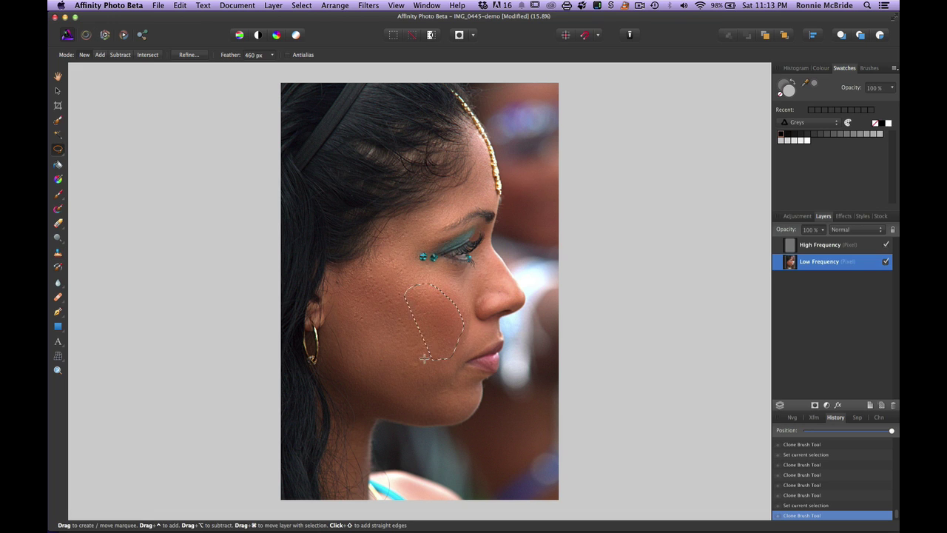
pyautogui.moveTo(400, 297)
pyautogui.mouseDown()
pyautogui.moveTo(460, 324)
pyautogui.moveTo(433, 351)
pyautogui.moveTo(385, 327)
pyautogui.moveTo(391, 316)
pyautogui.mouseUp()
pyautogui.press('super+f')
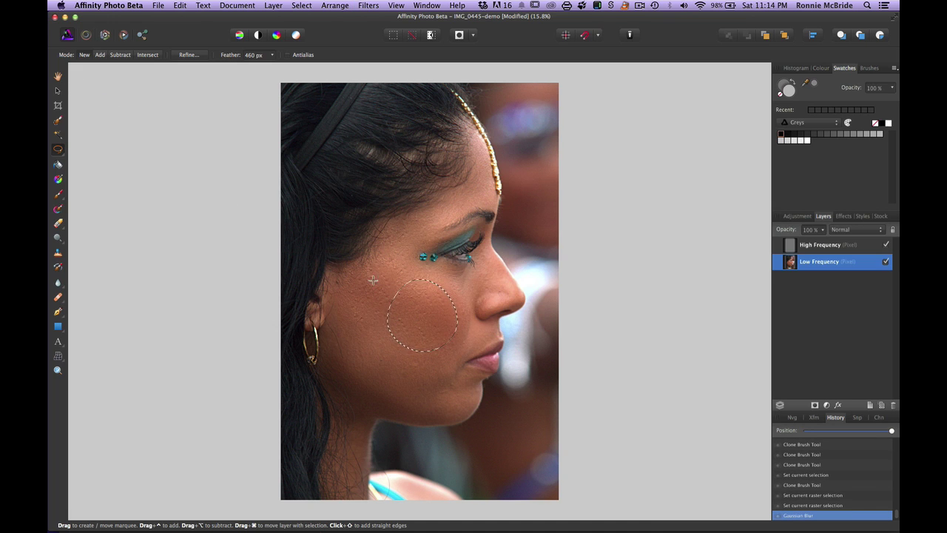
pyautogui.press('super+d')
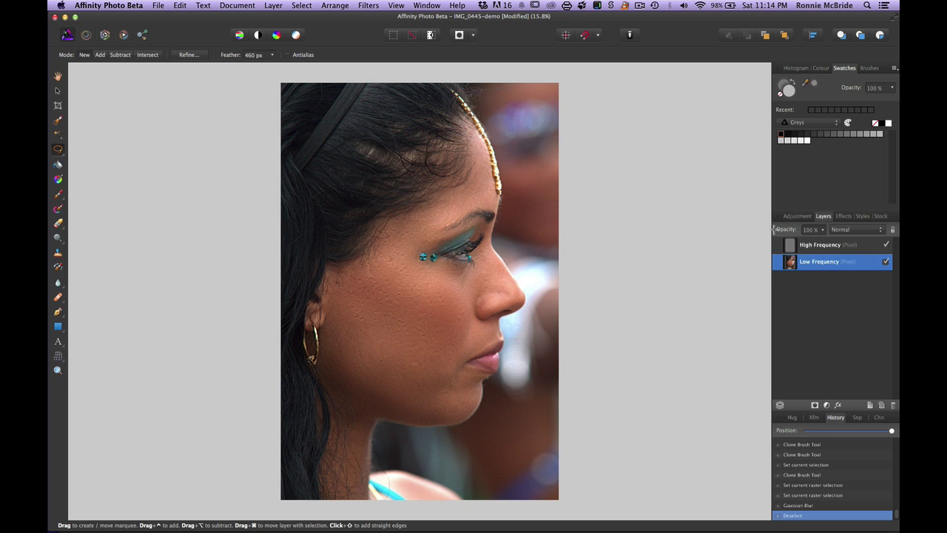
# Create a new layer from the Background snapshot and move it above the High Frequency layer
pyautogui.click(273, 6)
pyautogui.moveTo(287, 45)
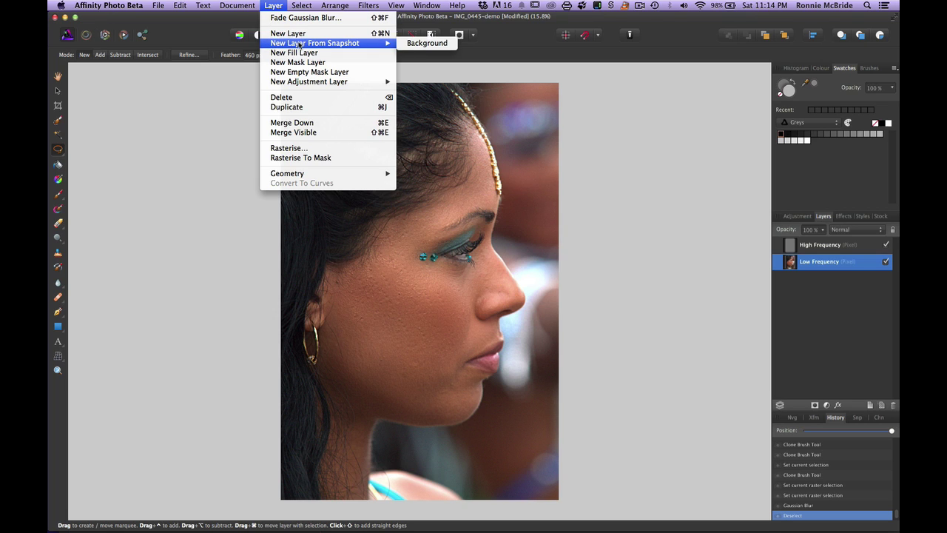
pyautogui.click(417, 46)
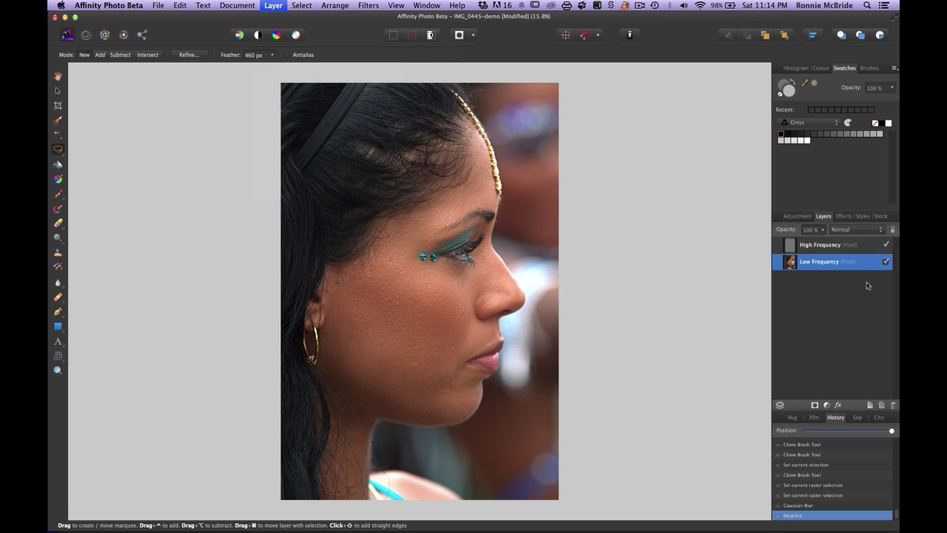
pyautogui.moveTo(823, 261); pyautogui.dragTo(822, 248)
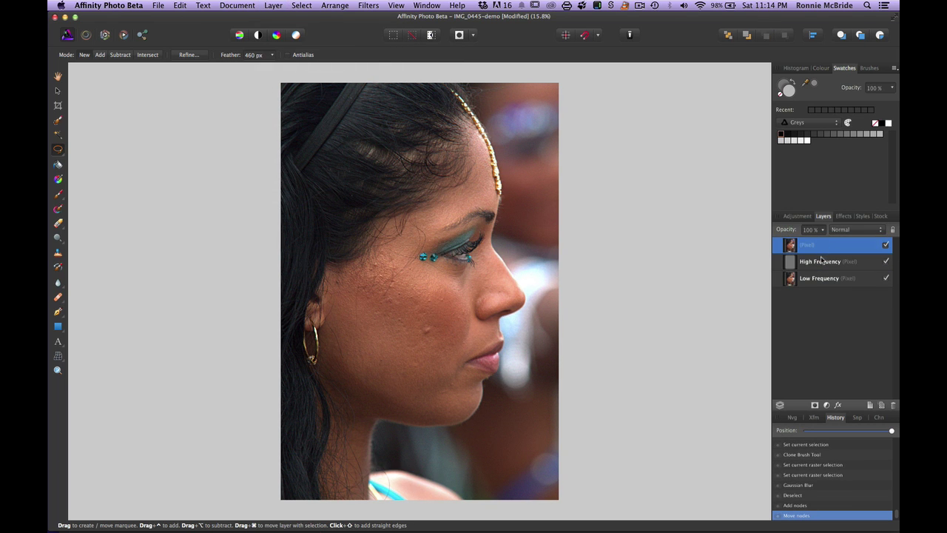
# Toggle the snapshot layer's visibility to compare the original portrait with the retouched skin
pyautogui.click(885, 245)
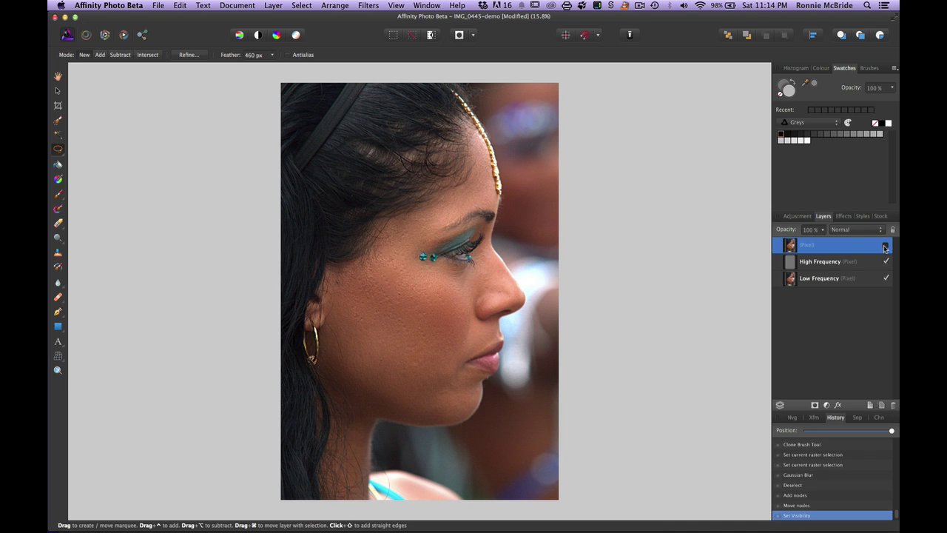
pyautogui.click(886, 247)
pyautogui.click(886, 247)
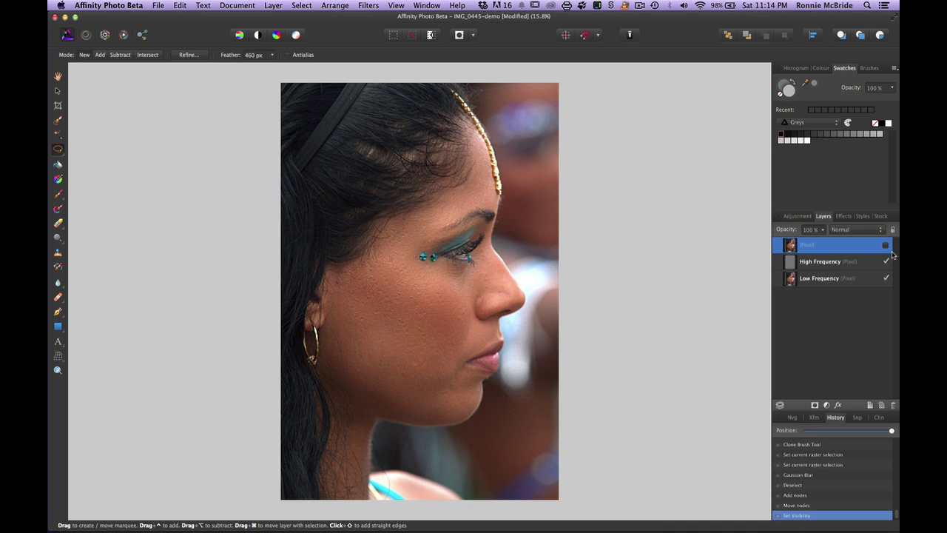